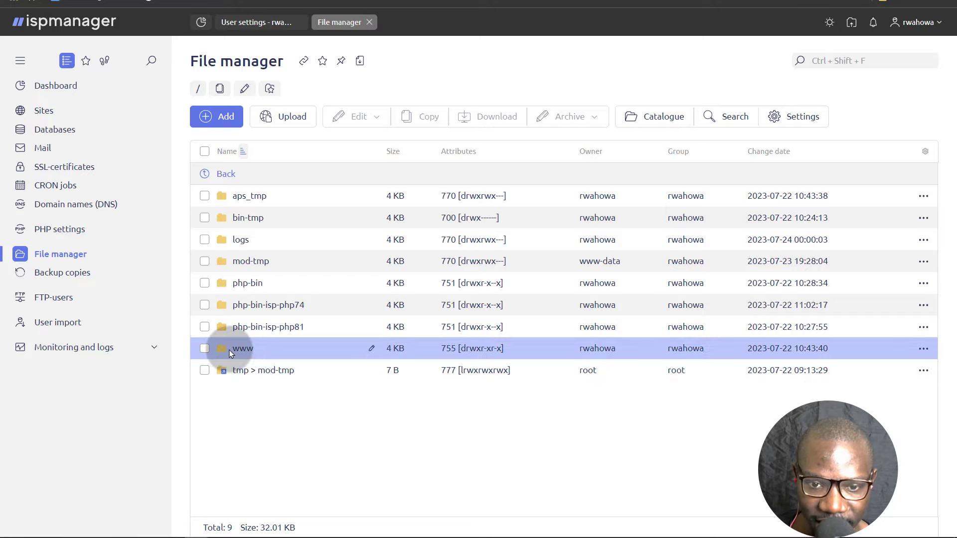
Open the test.tutoryou.xyz directory inside www and look through its files.
left_click(227, 349)
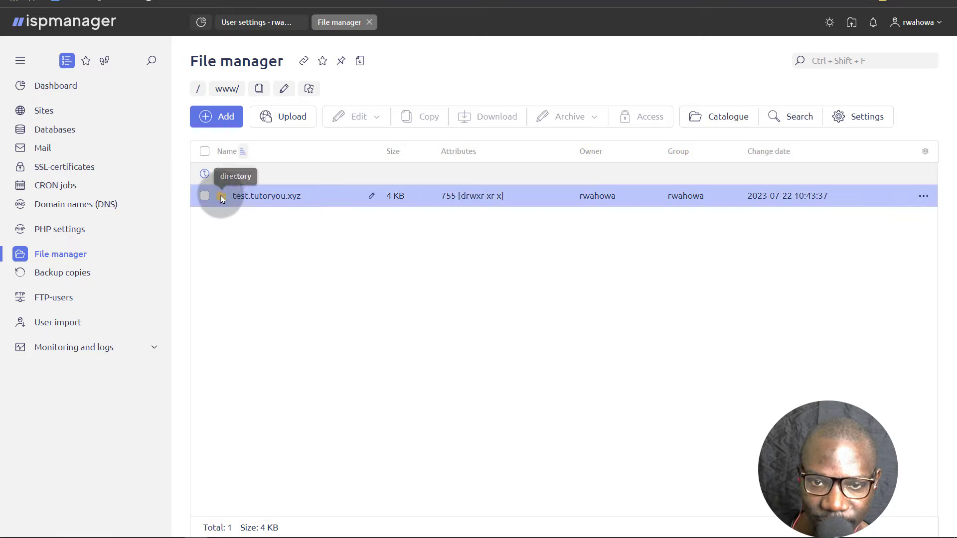
left_click(220, 195)
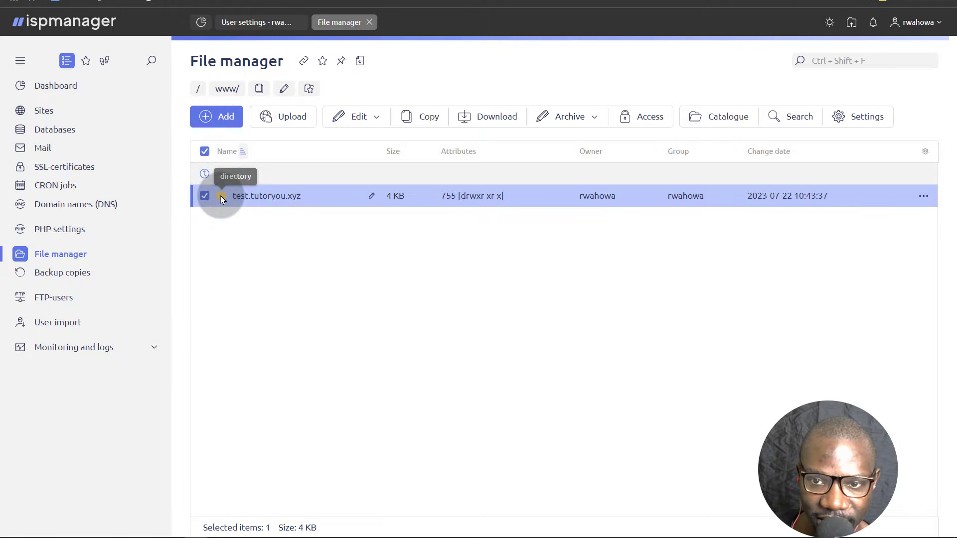
scroll(250, 220, "down", 3)
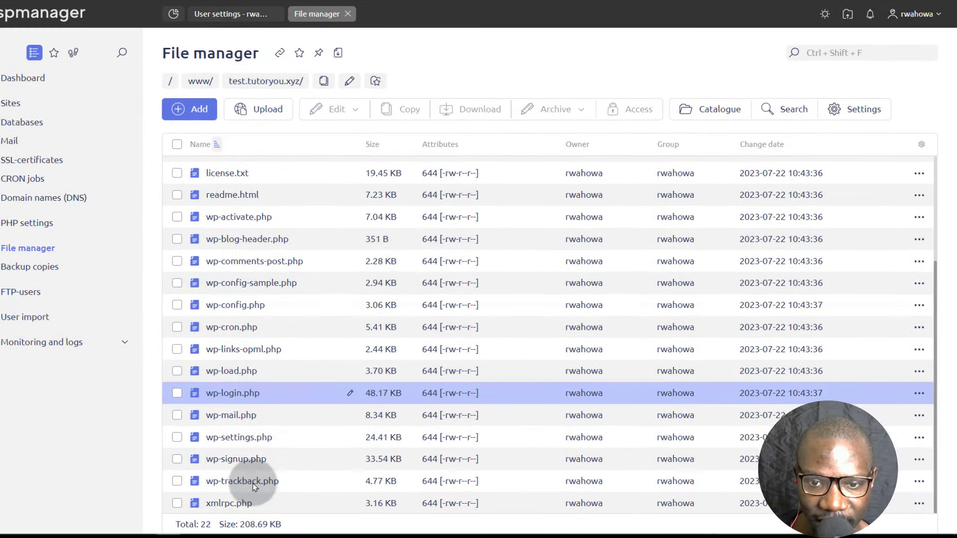
scroll(253, 484, "up", 3)
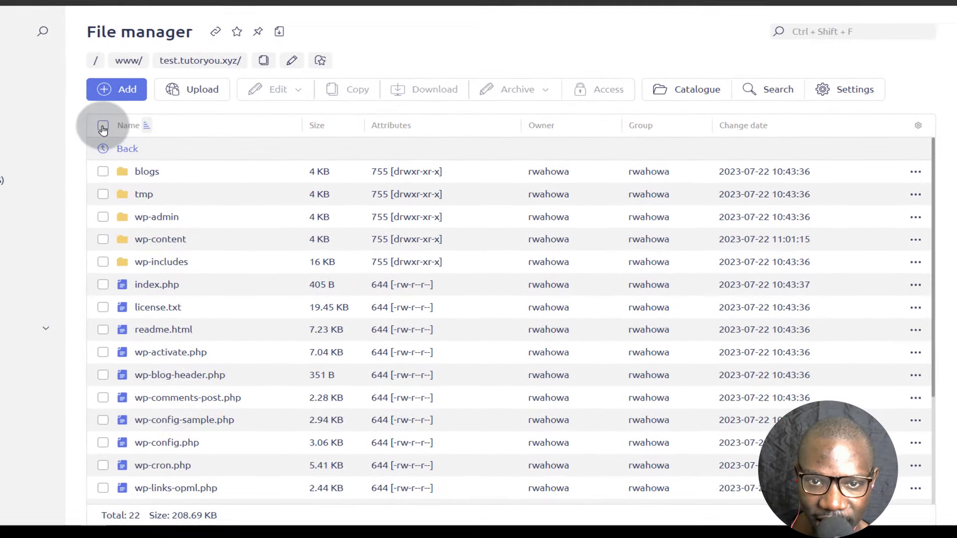
Pack all items of the test.tutoryou.xyz directory into a ZIP archive named wparchive, with deletion of the original files enabled.
left_click(103, 127)
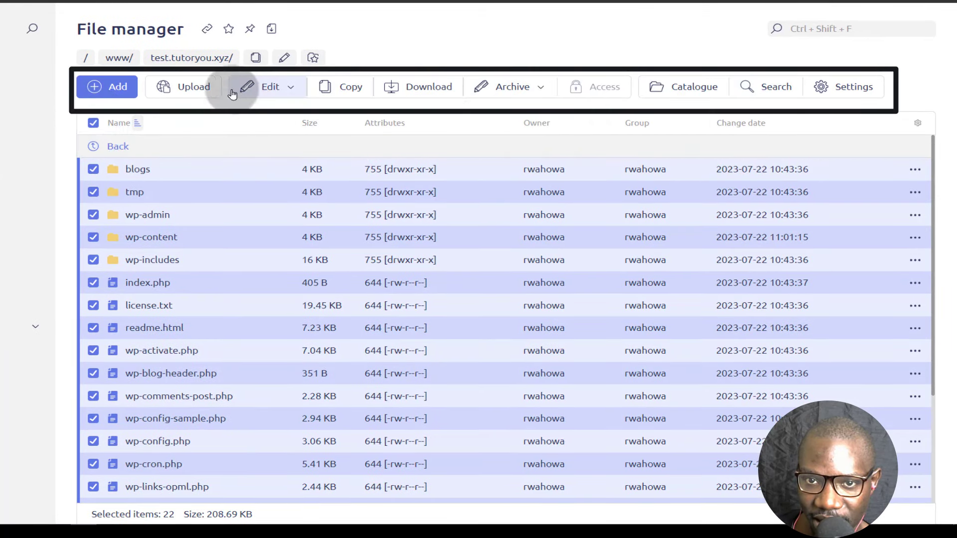
left_click(539, 90)
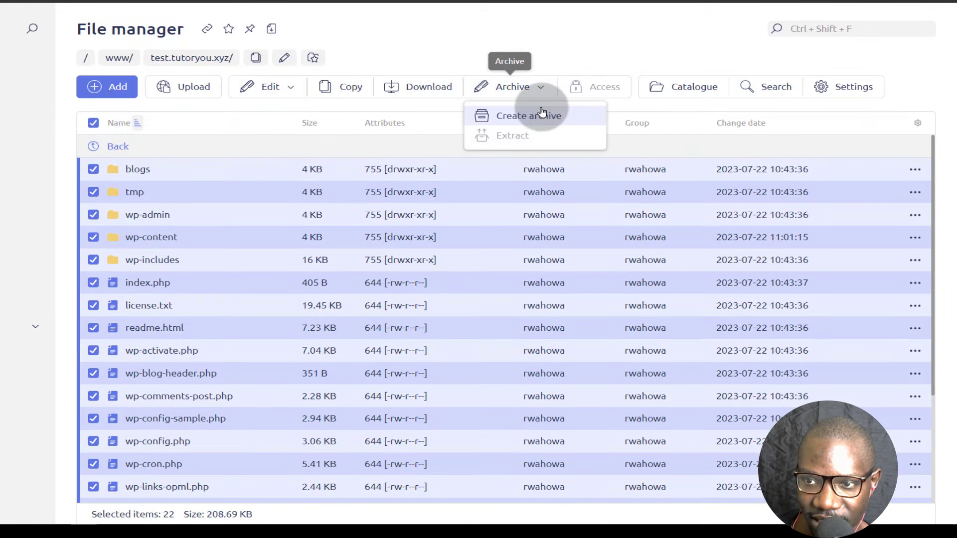
left_click(515, 116)
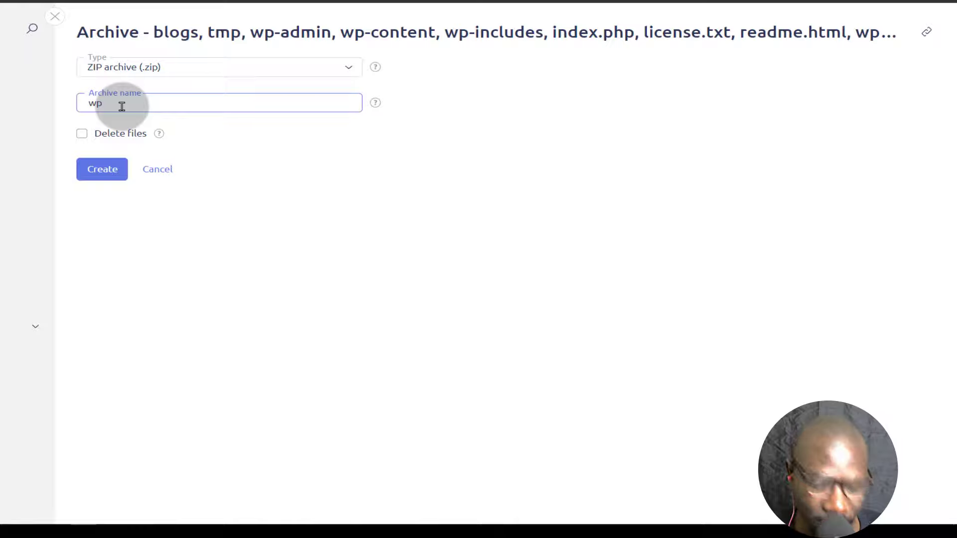
type("wparchive")
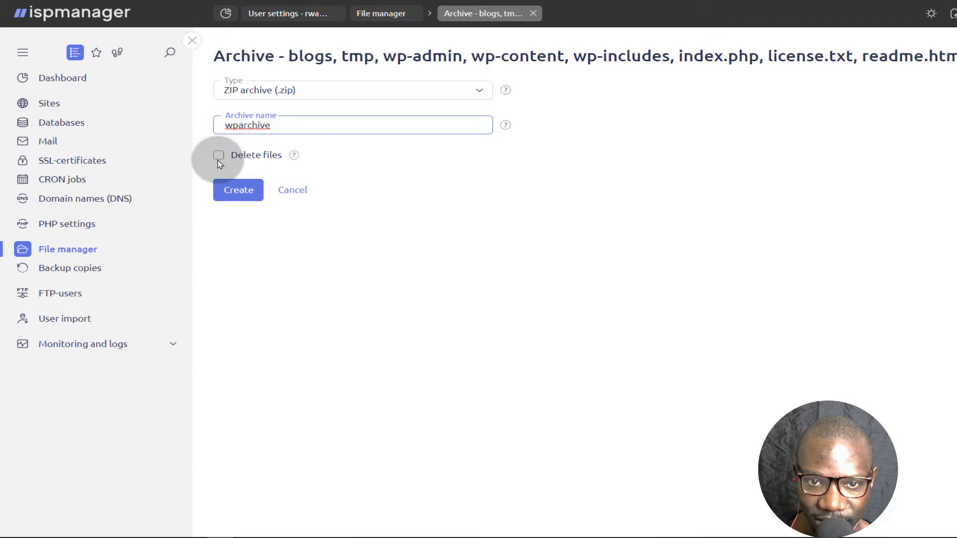
left_click(218, 156)
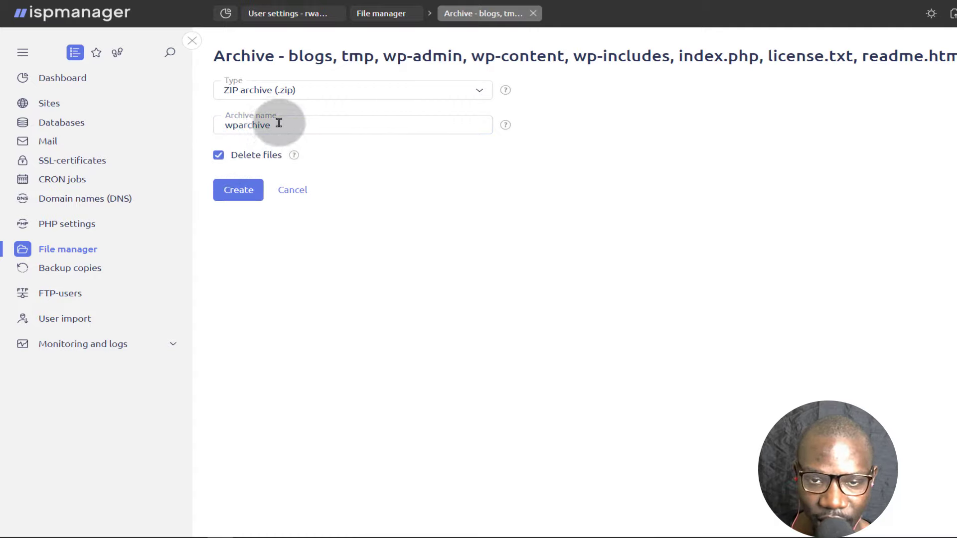
left_click(480, 93)
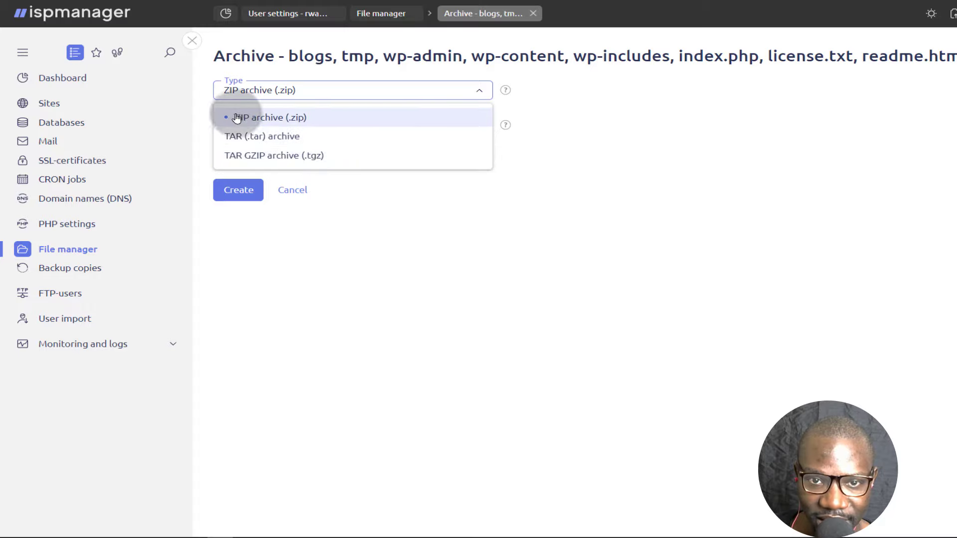
left_click(195, 111)
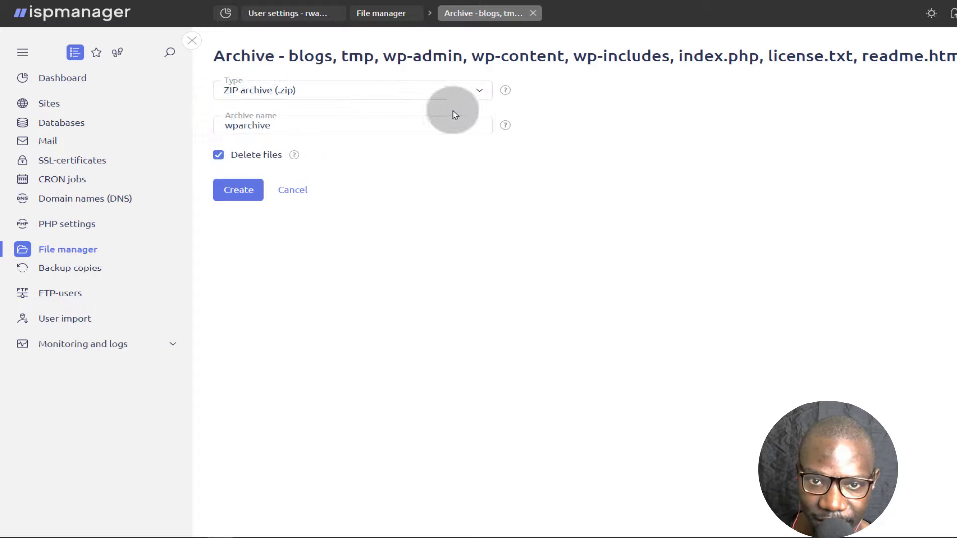
left_click(235, 191)
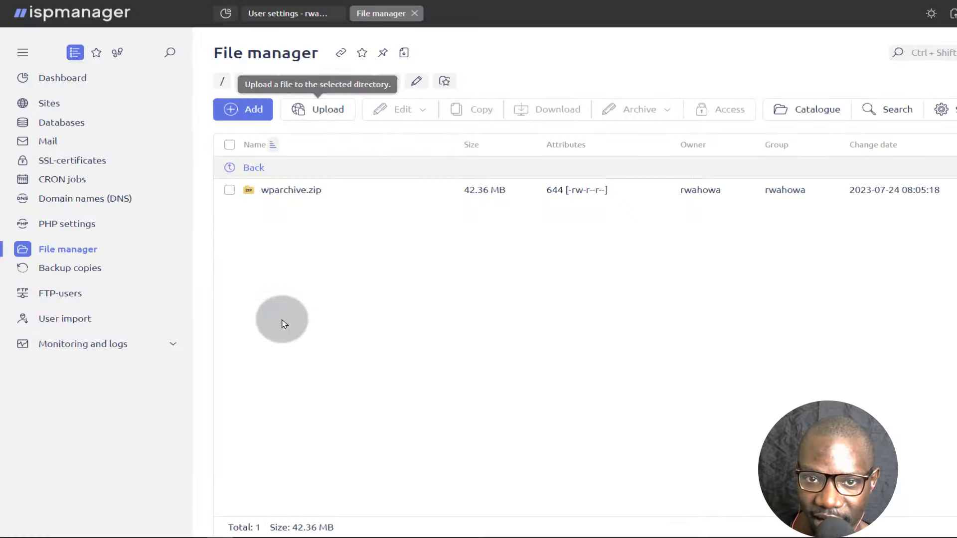
Create a new empty file named index.html in the test.tutoryou.xyz directory.
left_click(255, 112)
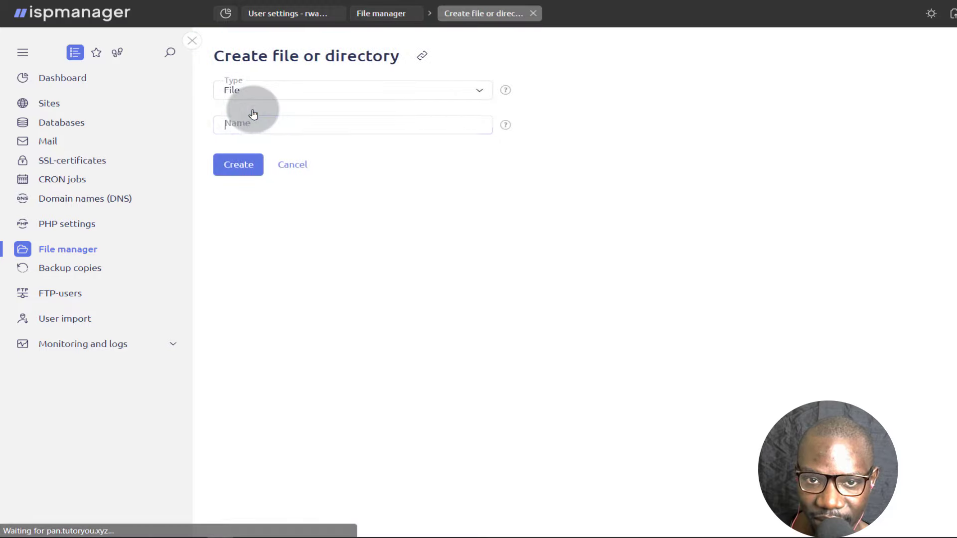
left_click(244, 127)
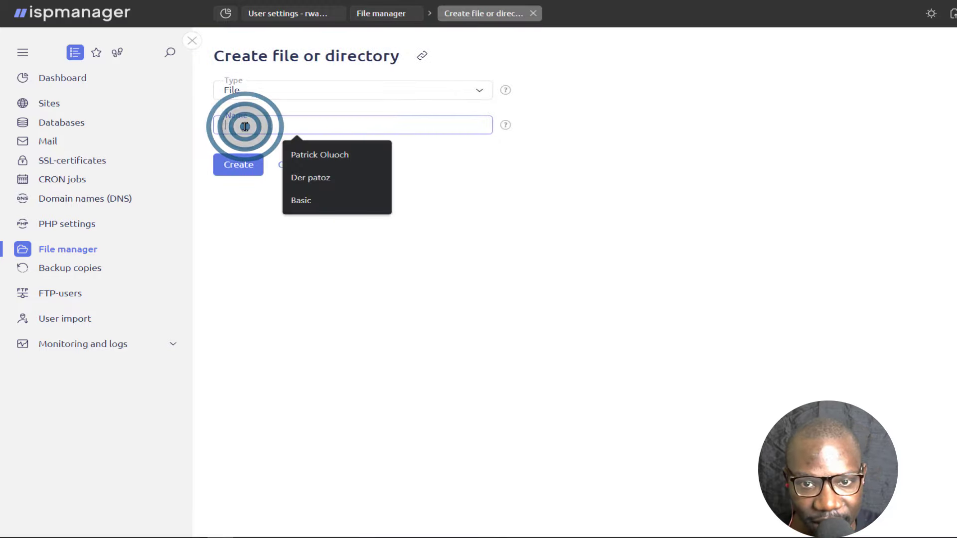
type("index.html")
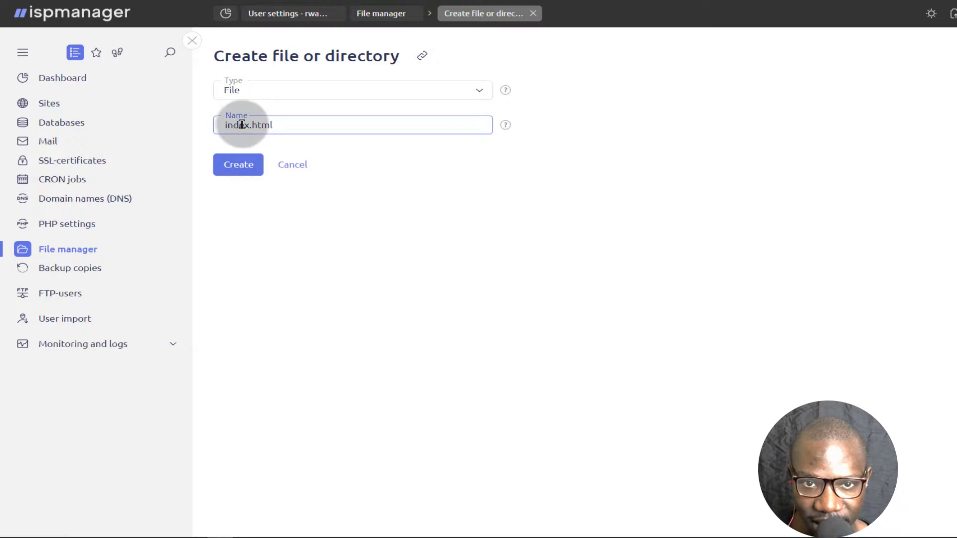
left_click(482, 90)
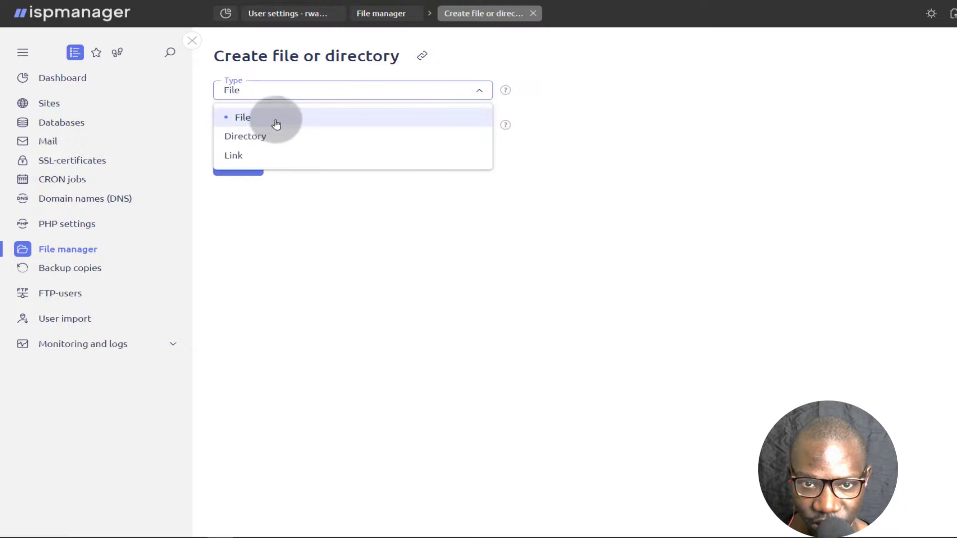
left_click(233, 118)
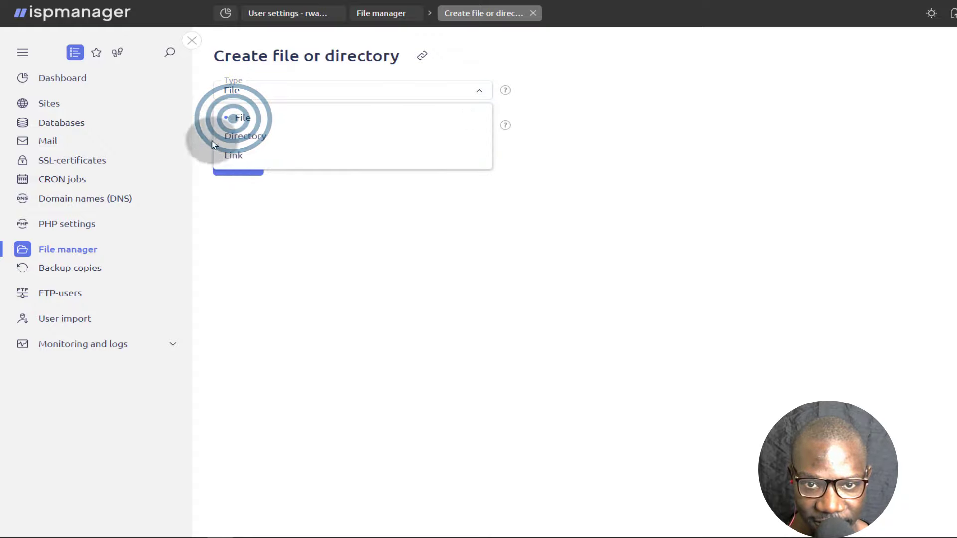
left_click(282, 229)
left_click(239, 165)
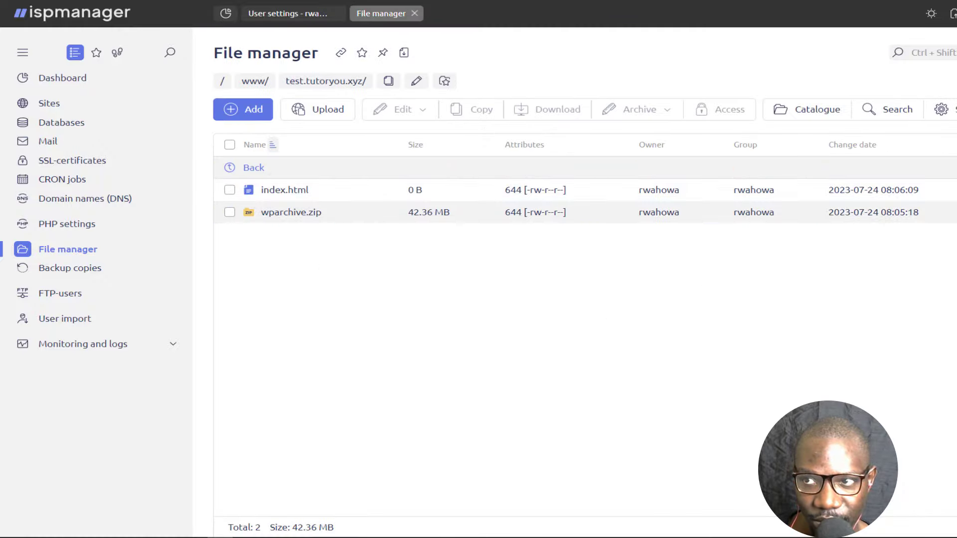
Reload the website in its browser tab to check the page, and return to the file manager.
key("ctrl+Tab")
key("F5")
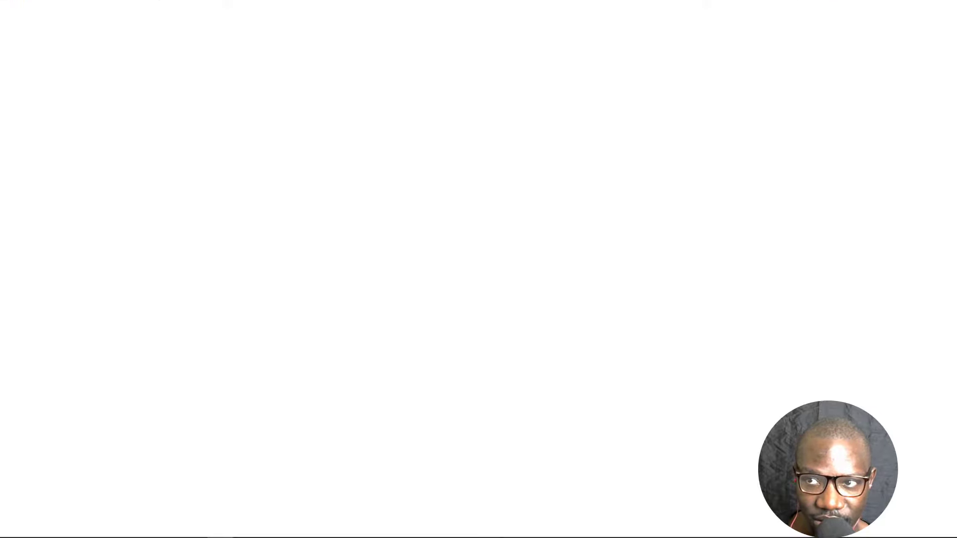
key("ctrl+shift+Tab")
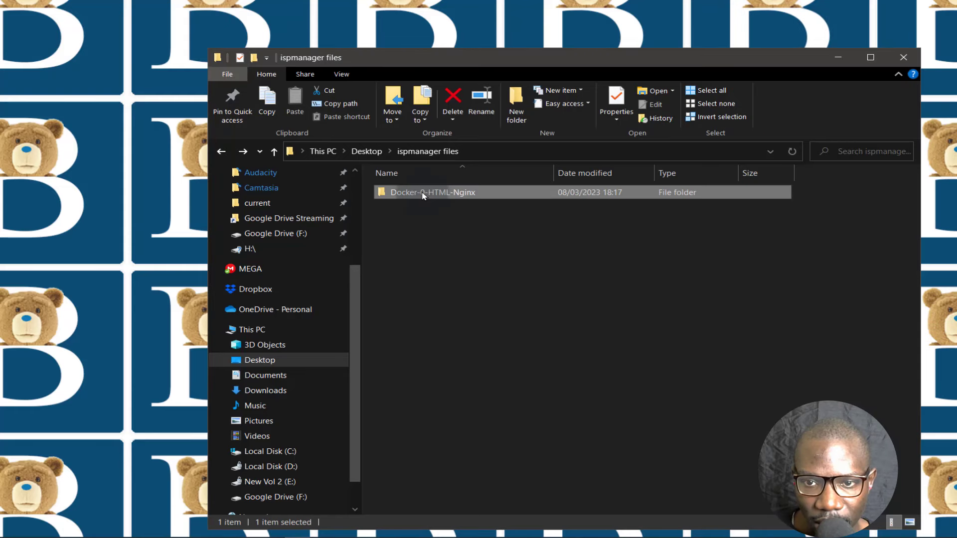
In File Explorer, compress the site folder inside Docker-0-HTML-Nginx into a ZIP archive named site.zip.
left_click(421, 192)
double_click(421, 193)
left_click(387, 207)
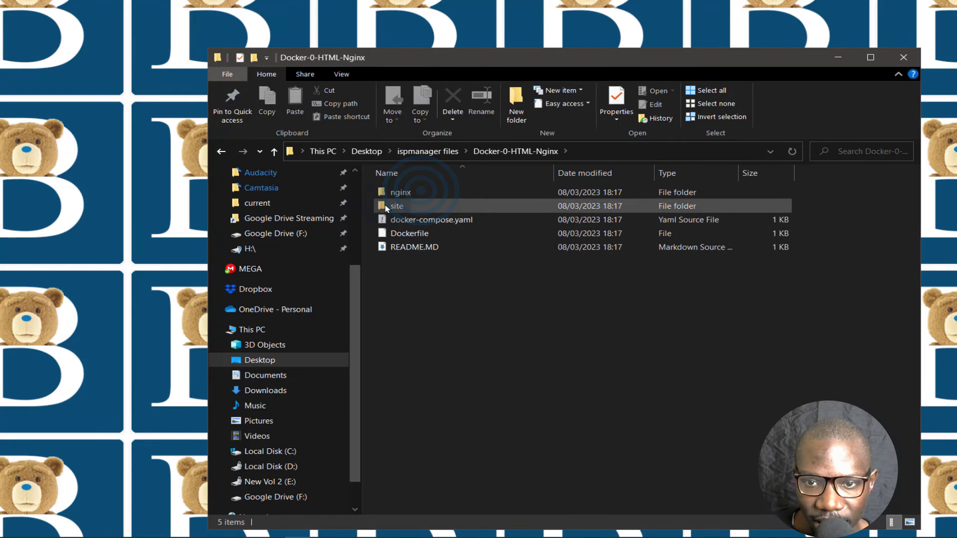
right_click(388, 206)
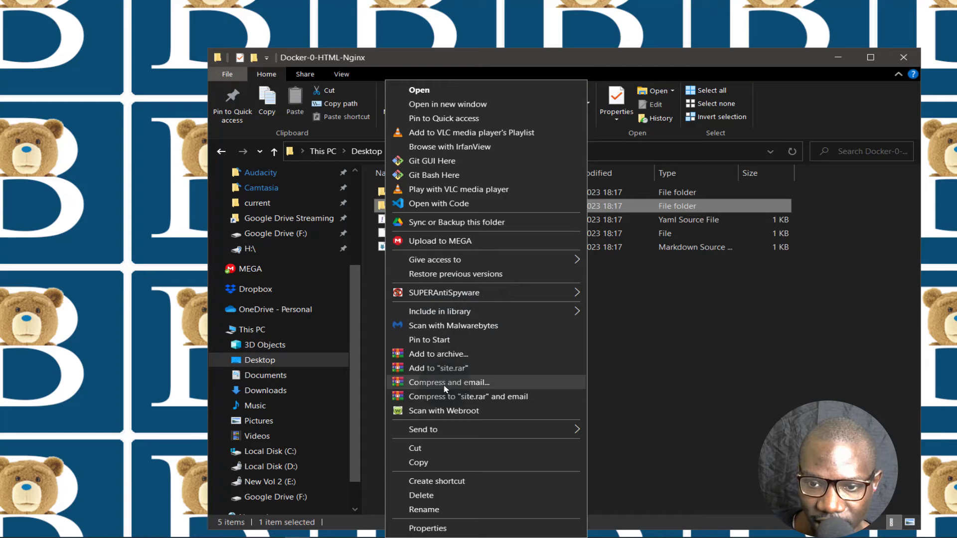
left_click(432, 355)
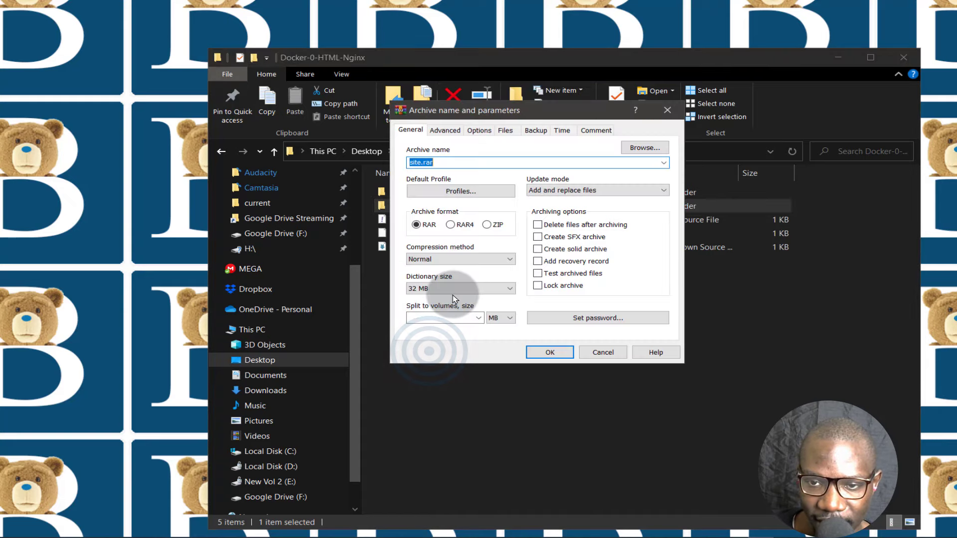
left_click(486, 225)
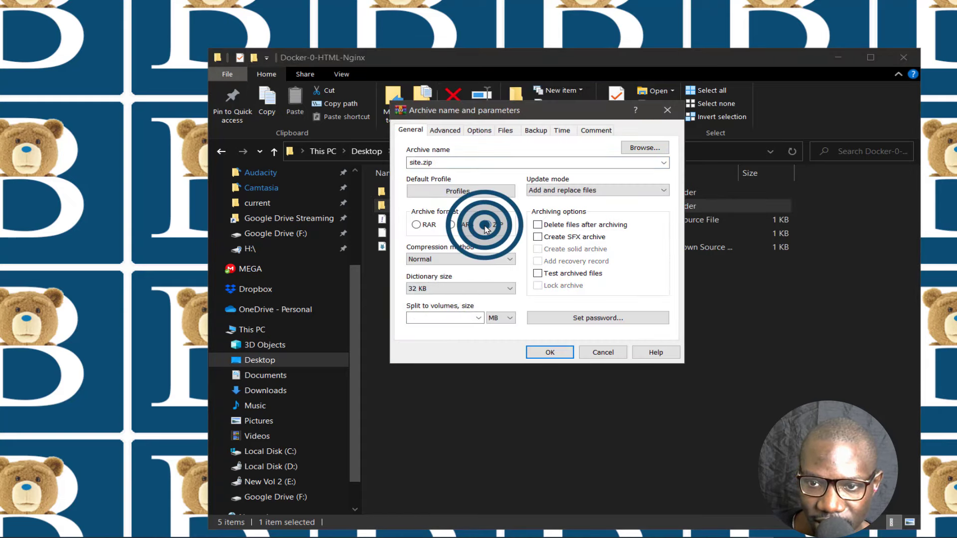
left_click(550, 352)
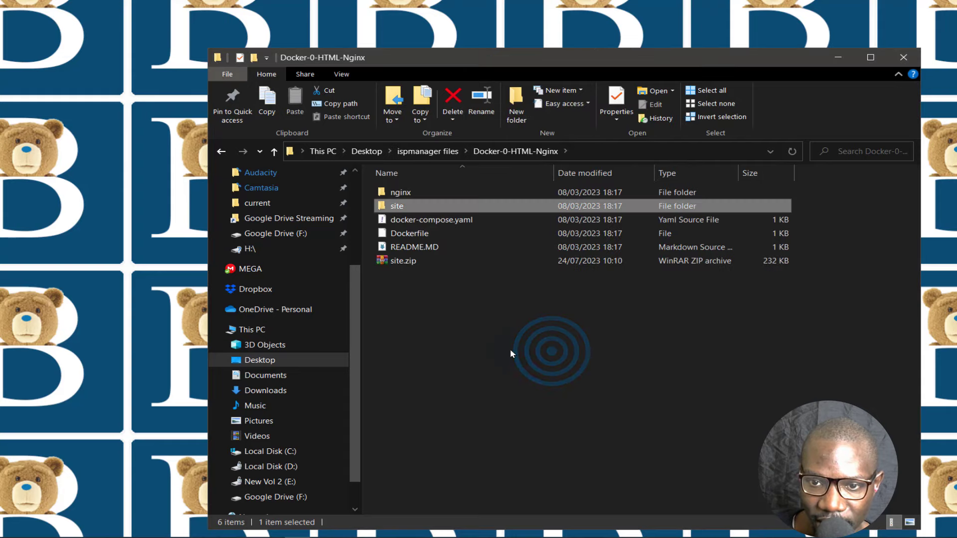
Back in ispmanager, upload the local file site.zip to the test.tutoryou.xyz directory.
mouse_move(293, 525)
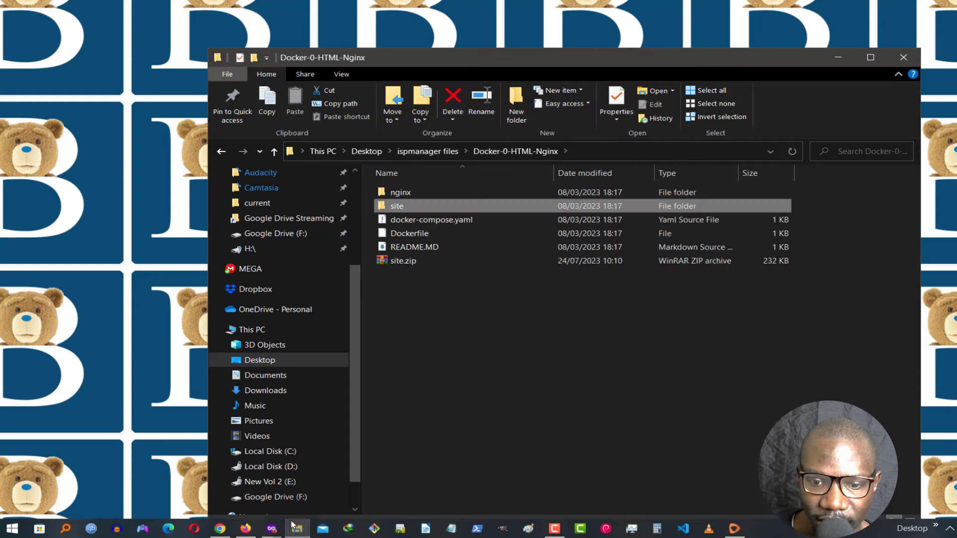
left_click(243, 530)
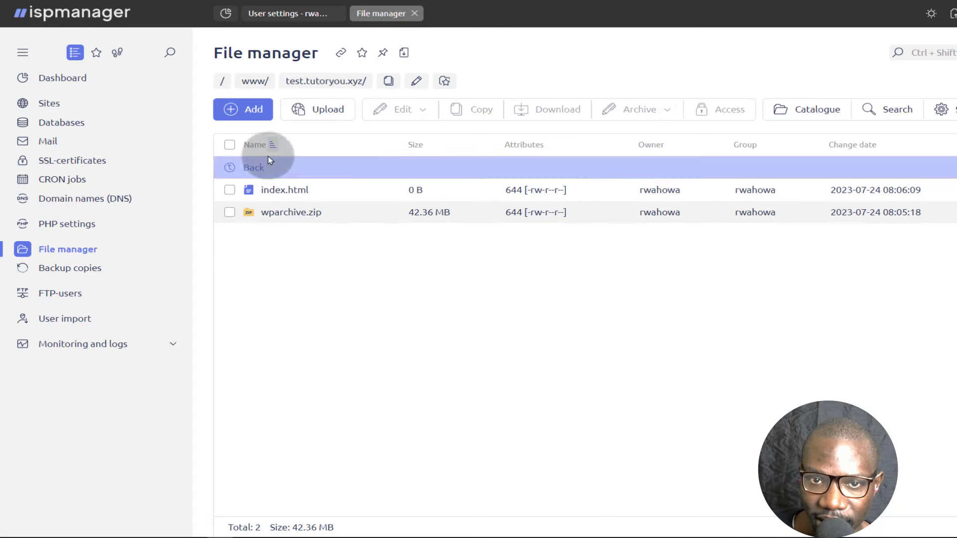
left_click(333, 111)
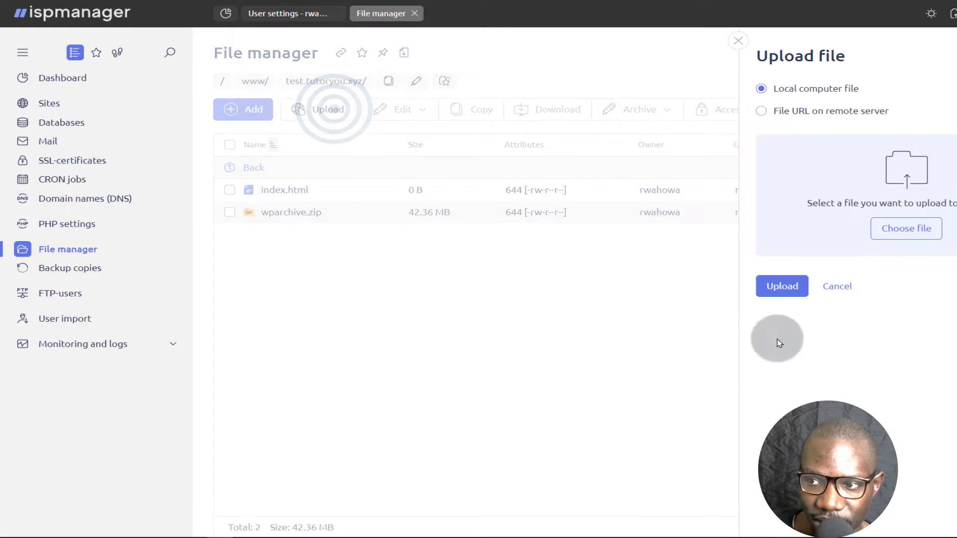
left_click(209, 530)
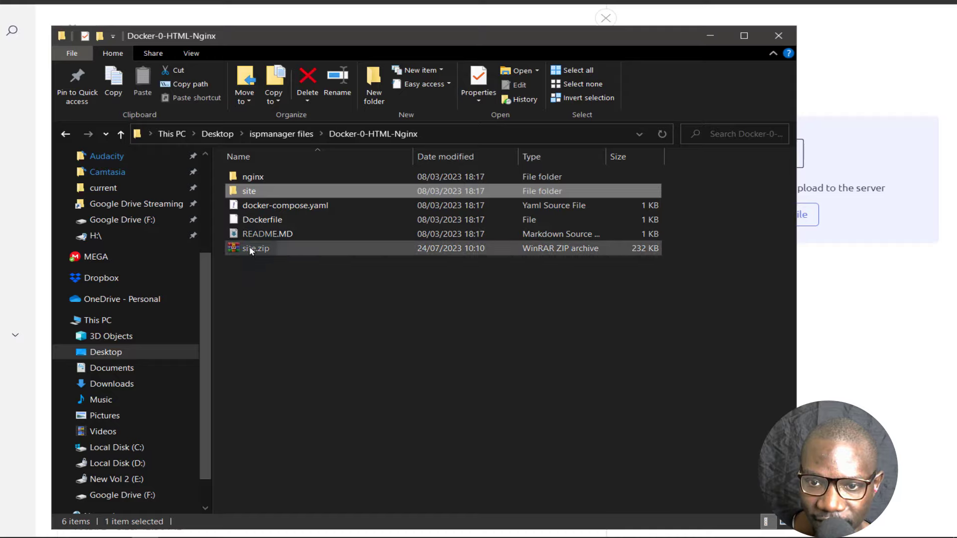
left_click_drag(252, 251, 764, 180)
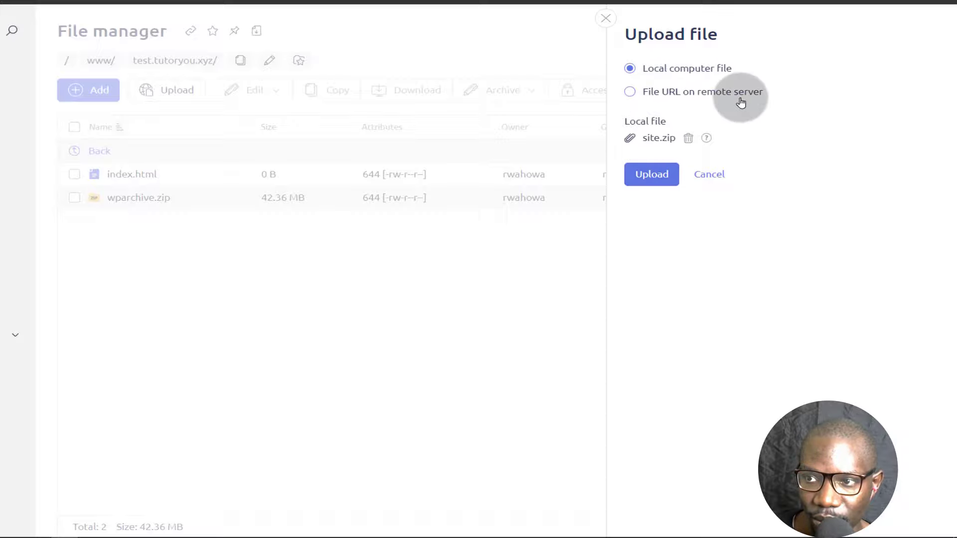
left_click(660, 171)
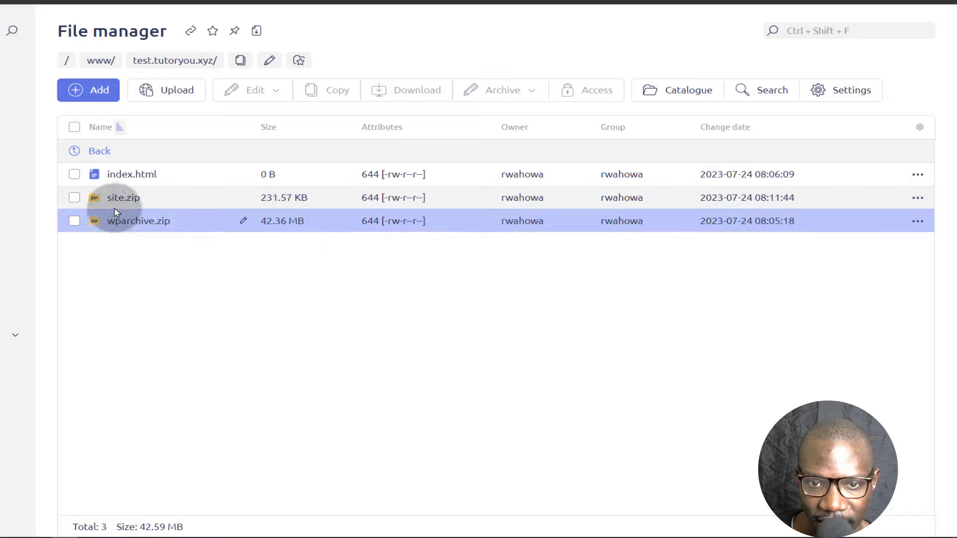
Extract site.zip into the www/test.tutoryou.xyz directory without creating a new subdirectory.
left_click(74, 199)
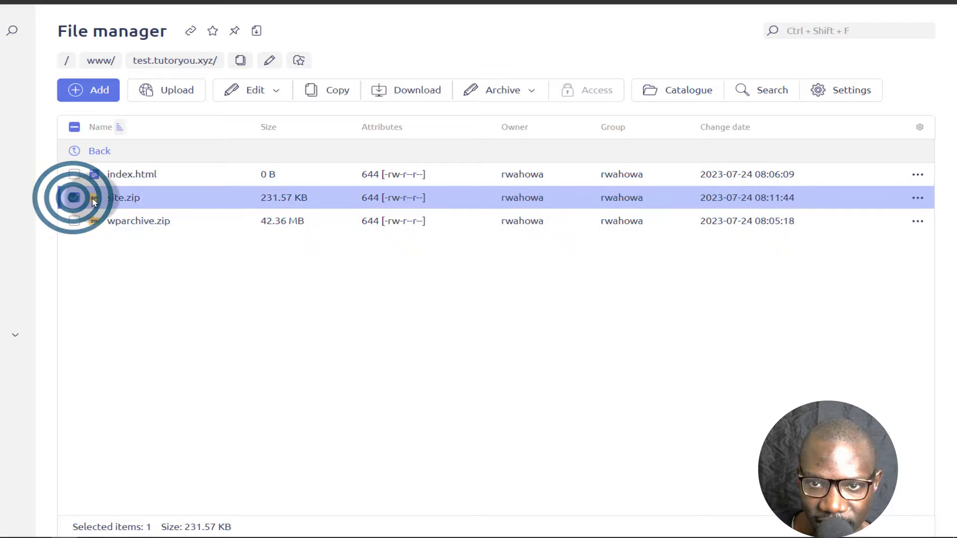
left_click(503, 91)
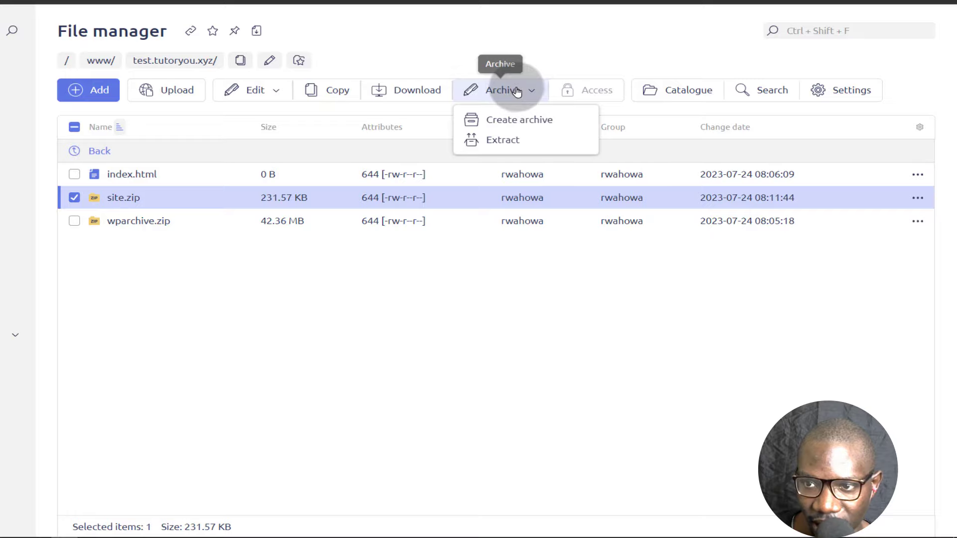
left_click(495, 135)
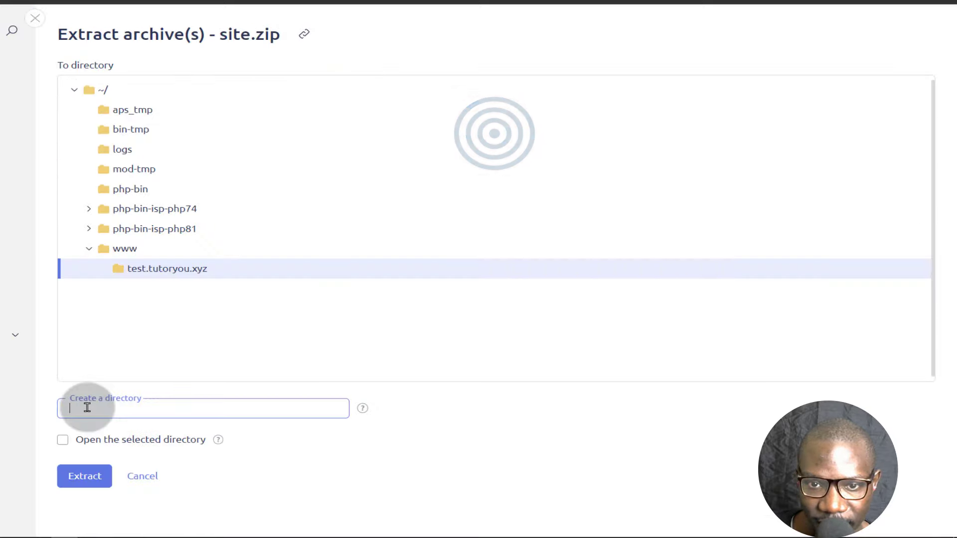
left_click(185, 270)
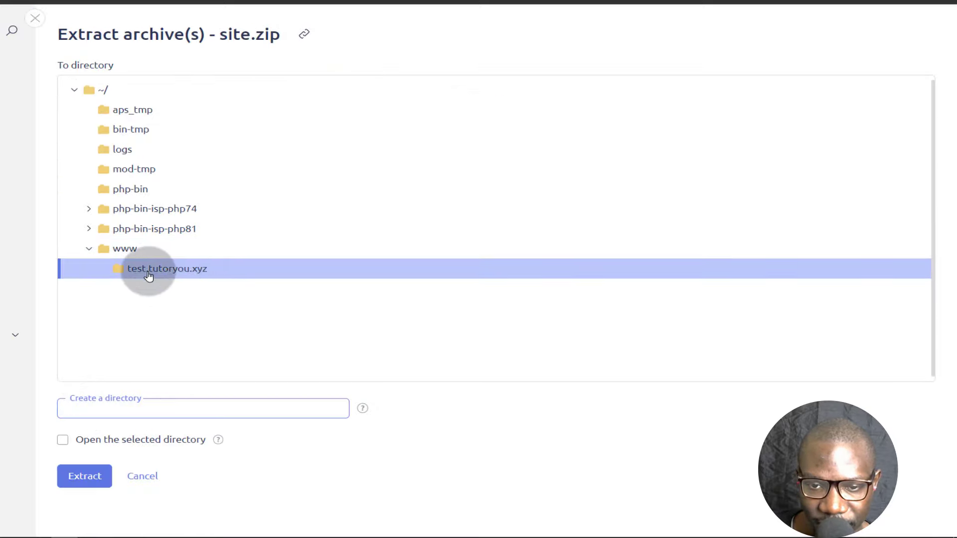
left_click(92, 410)
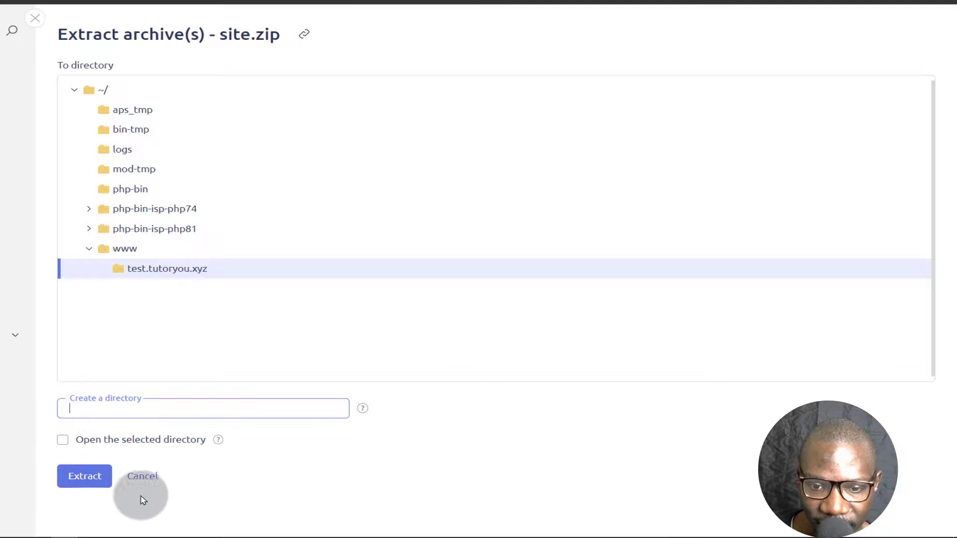
left_click(85, 476)
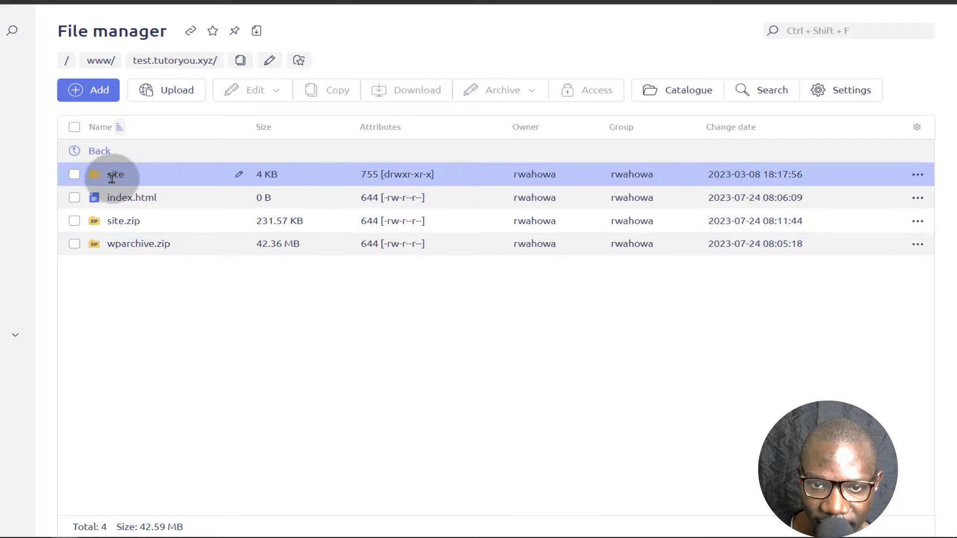
Move everything inside the site folder to test.tutoryou.xyz, with overwriting and opening of the selected directory enabled.
left_click(98, 176)
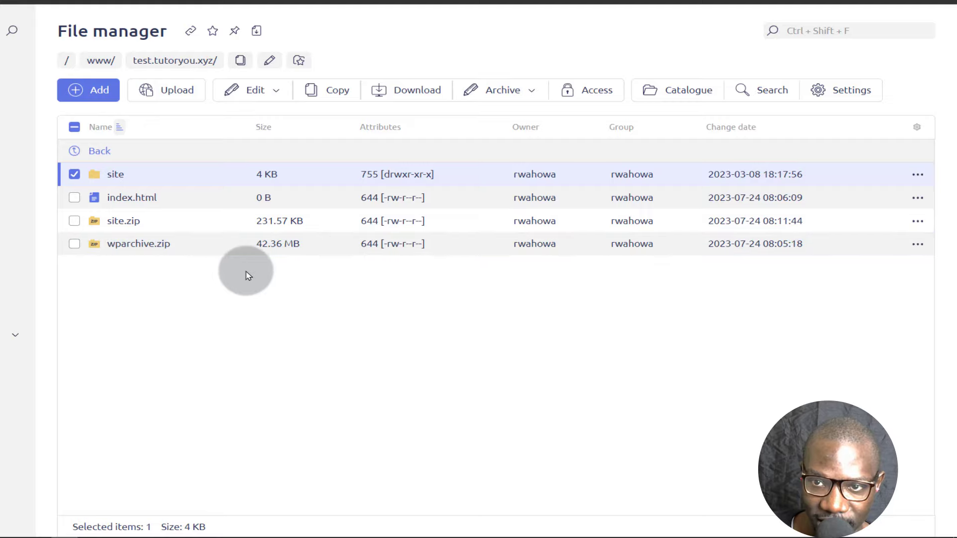
double_click(98, 176)
double_click(98, 176)
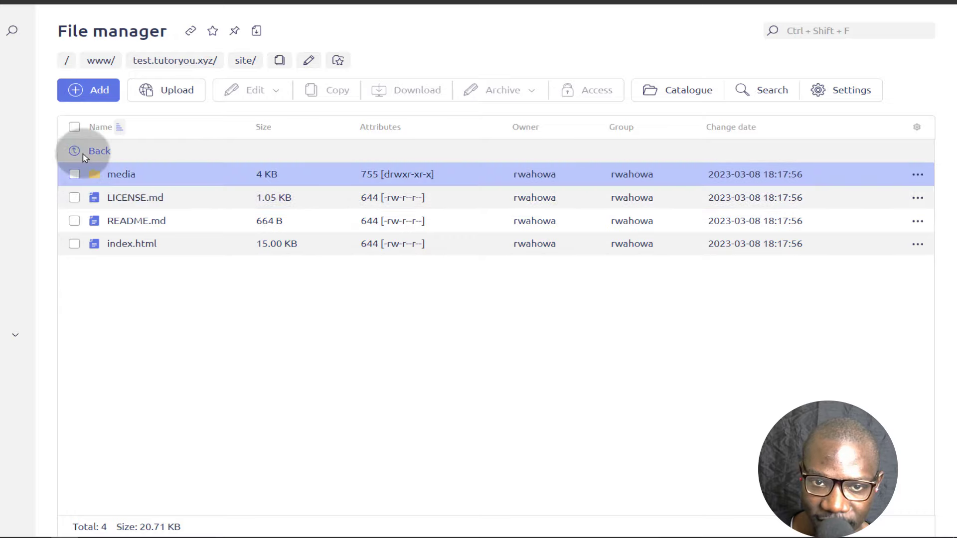
left_click(74, 129)
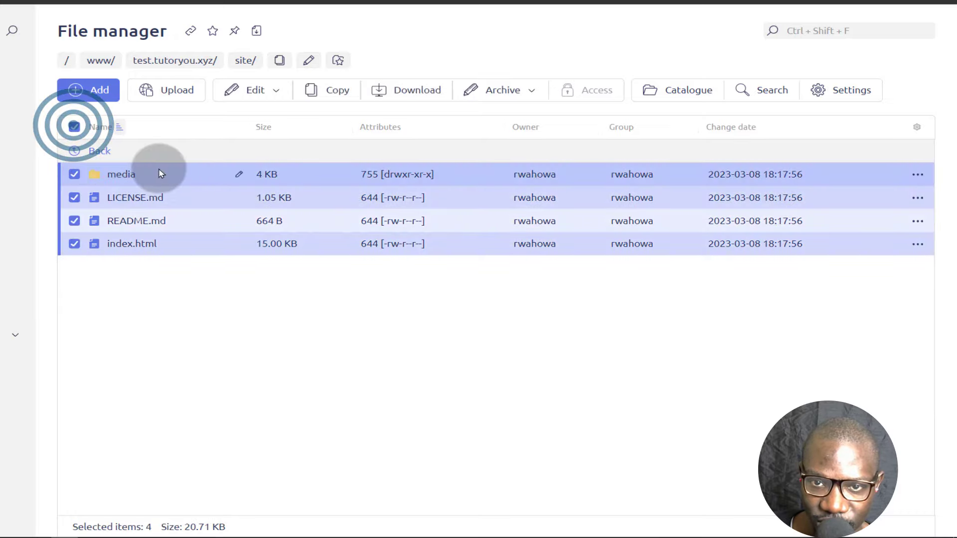
left_click(333, 91)
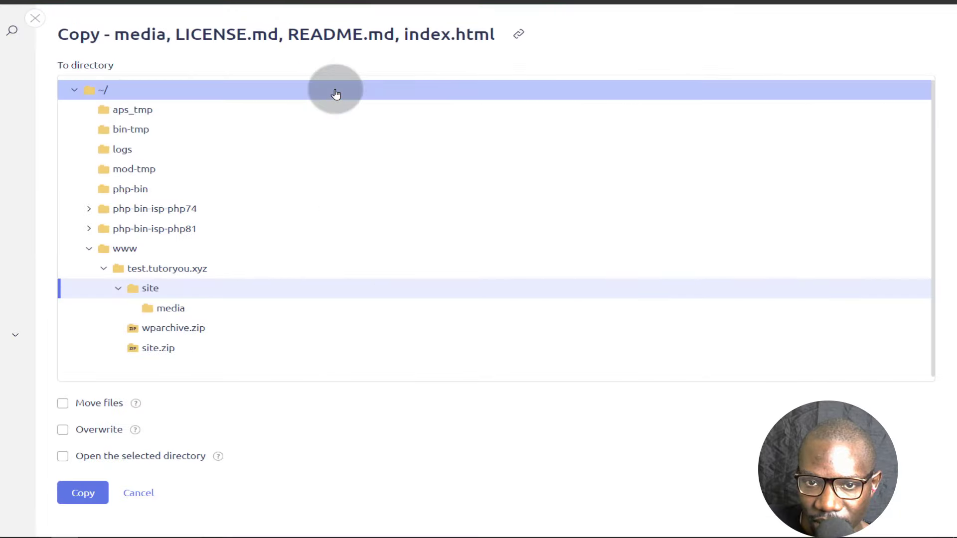
left_click(186, 250)
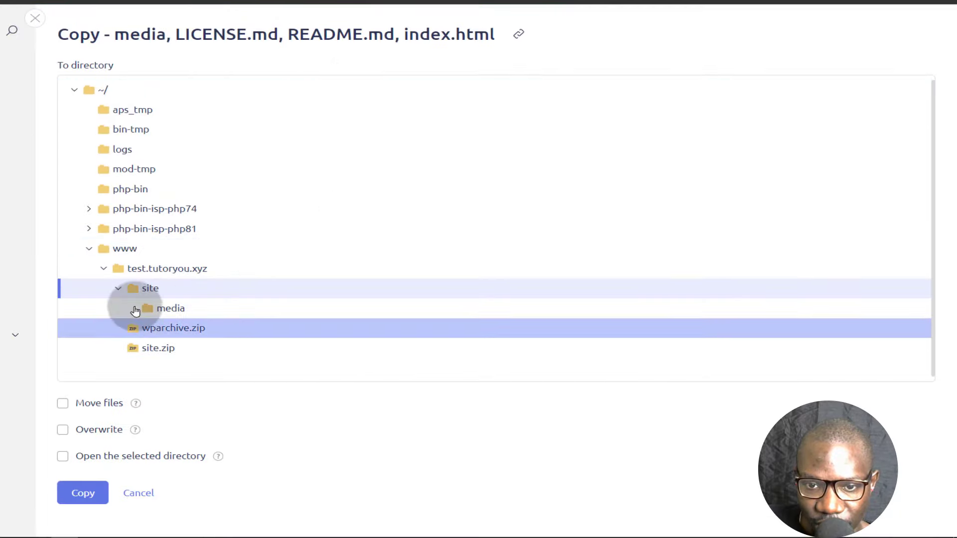
left_click(144, 270)
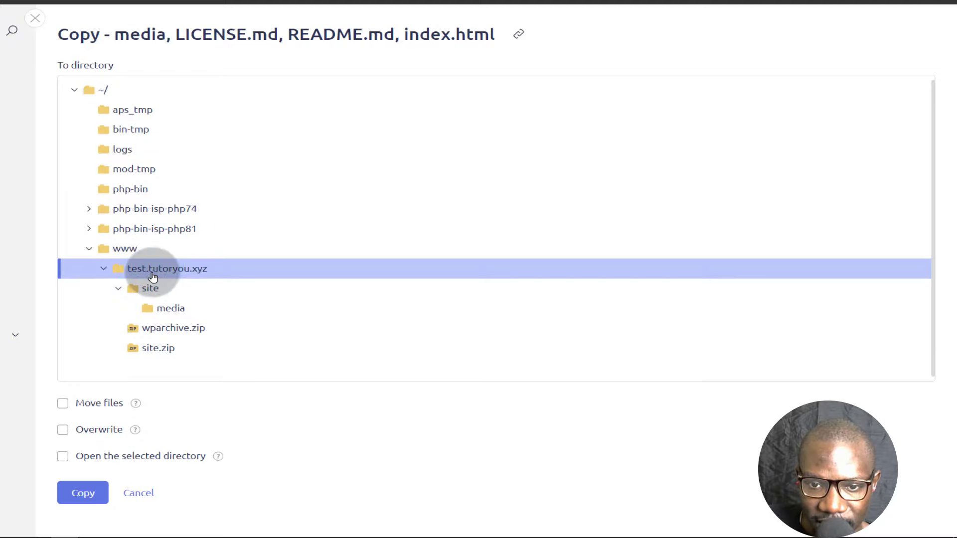
left_click(63, 407)
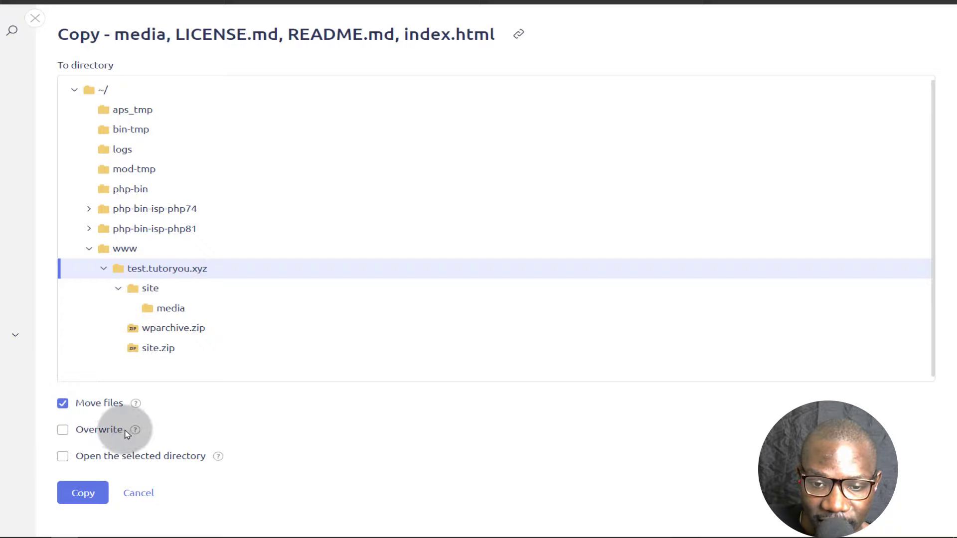
left_click(62, 429)
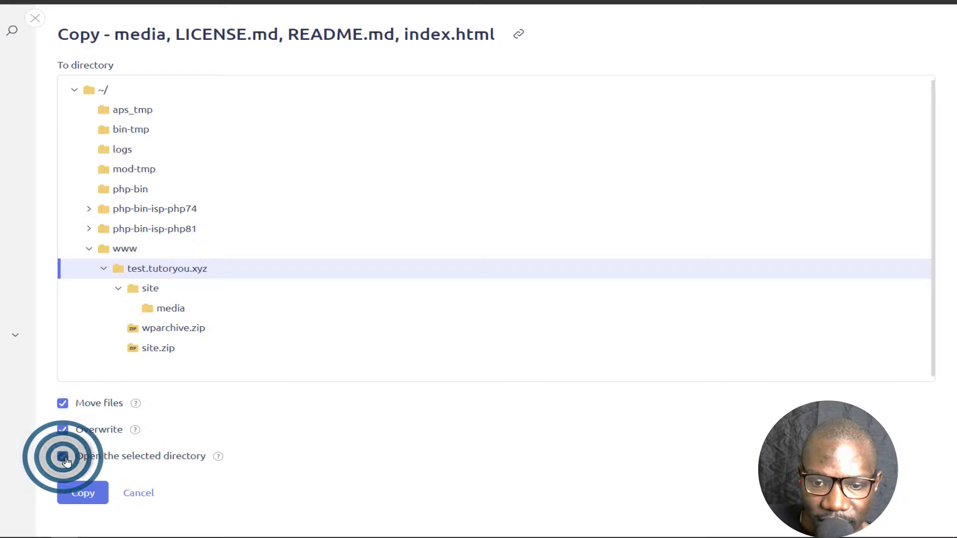
left_click(83, 494)
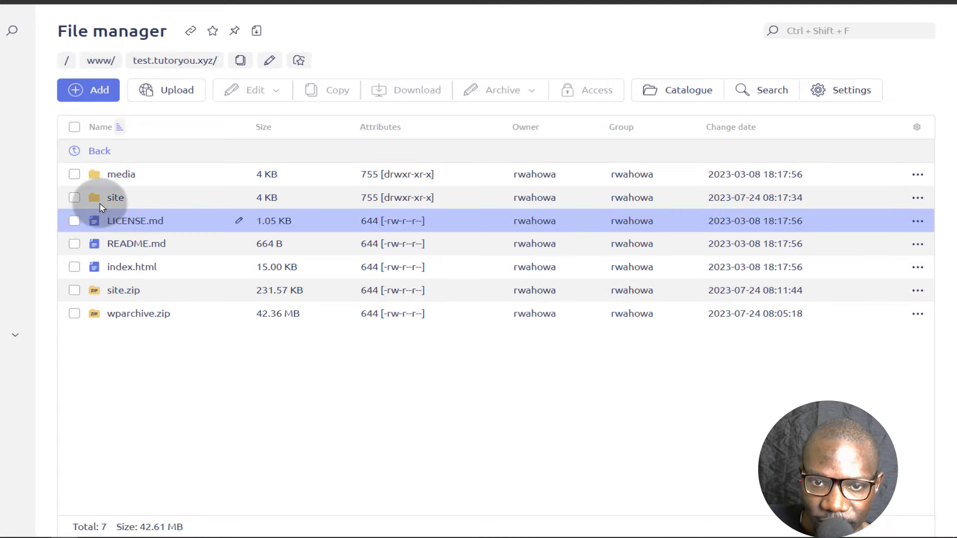
Check the contents of the site folder, return to test.tutoryou.xyz and clear the folder's selection.
left_click(98, 201)
double_click(98, 201)
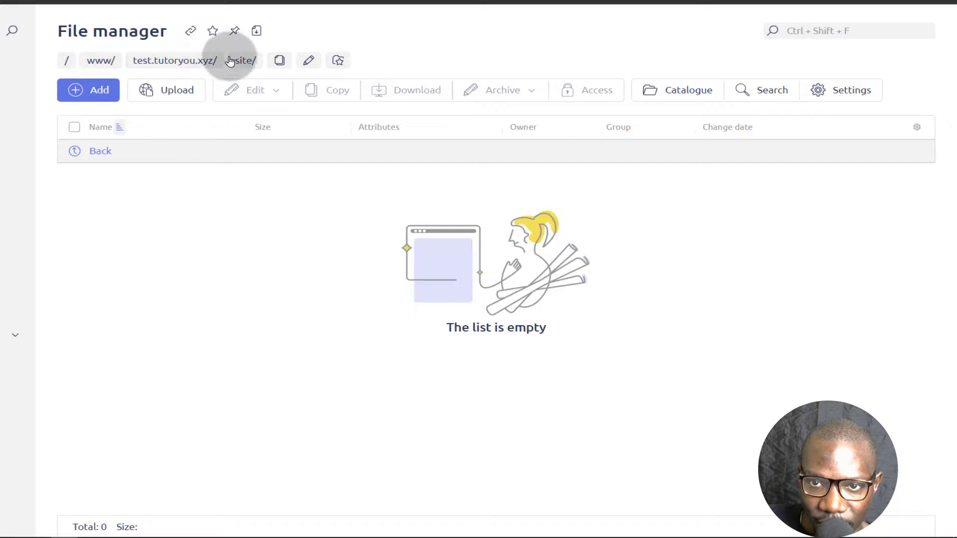
left_click(170, 61)
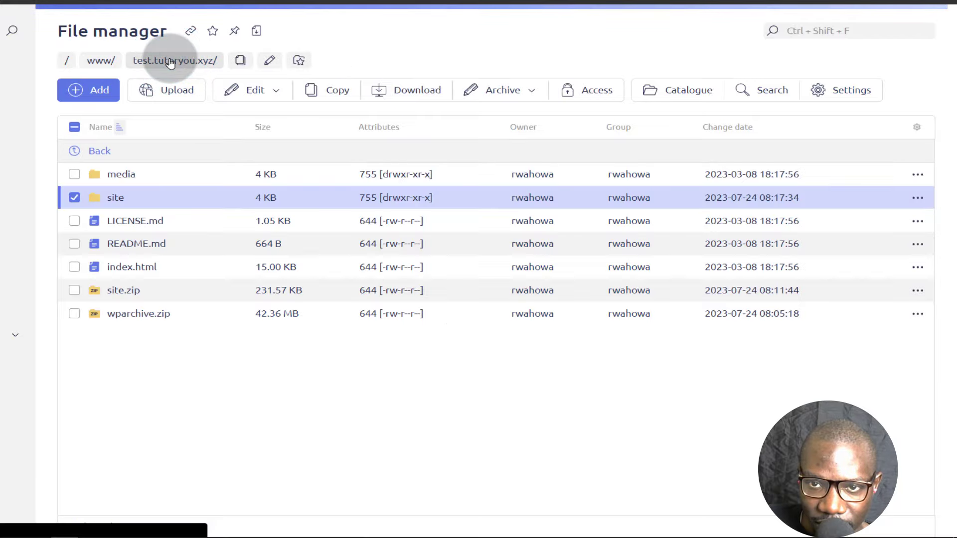
left_click(74, 197)
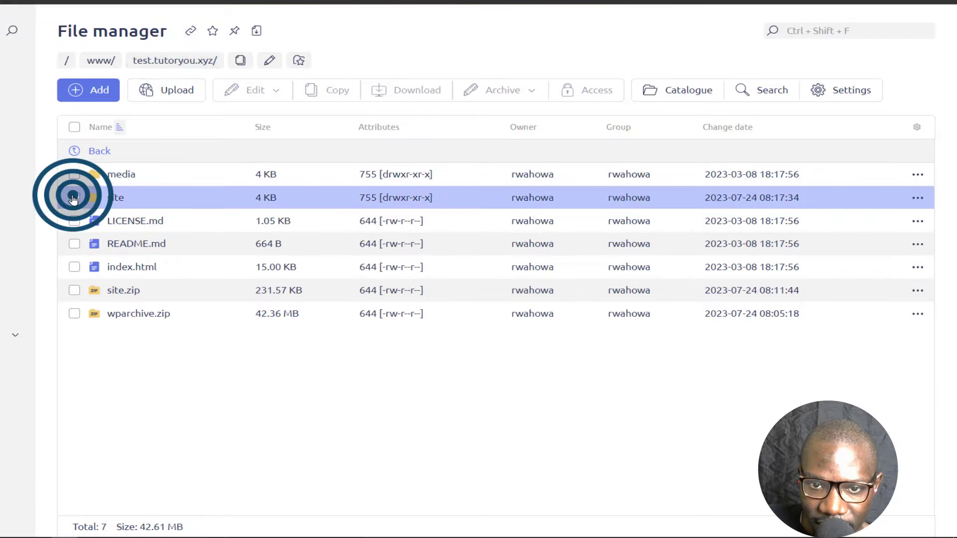
Review the site folder's attributes and its directory protection form, leaving both without saving.
left_click(74, 198)
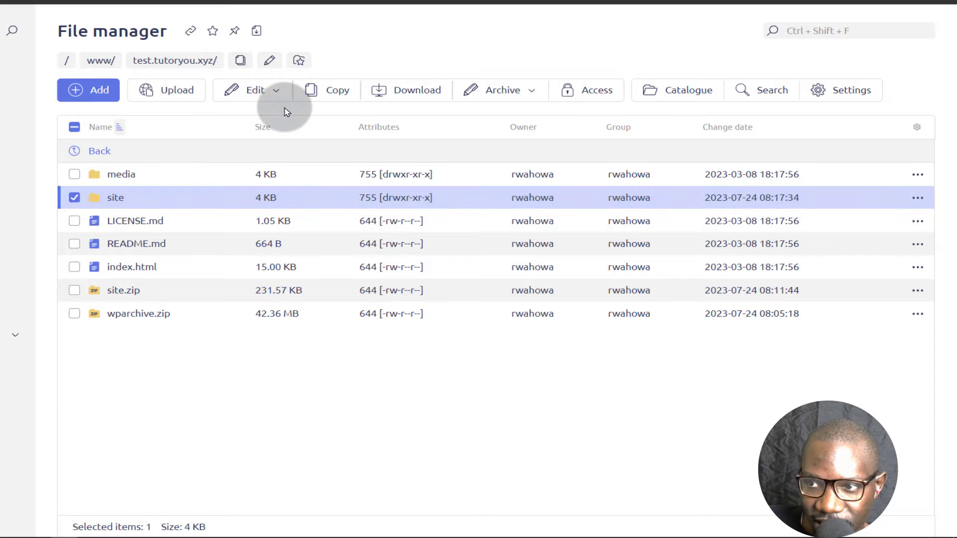
left_click(275, 91)
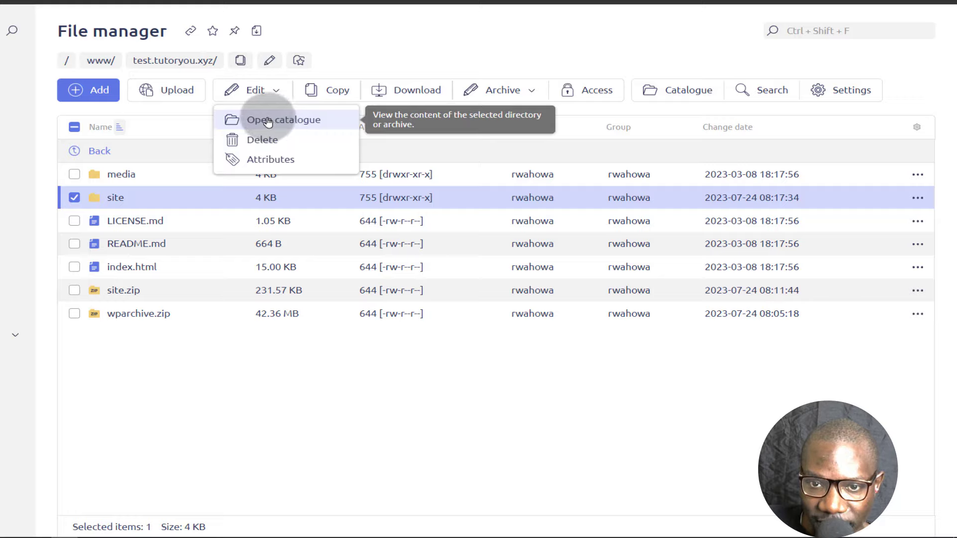
left_click(270, 160)
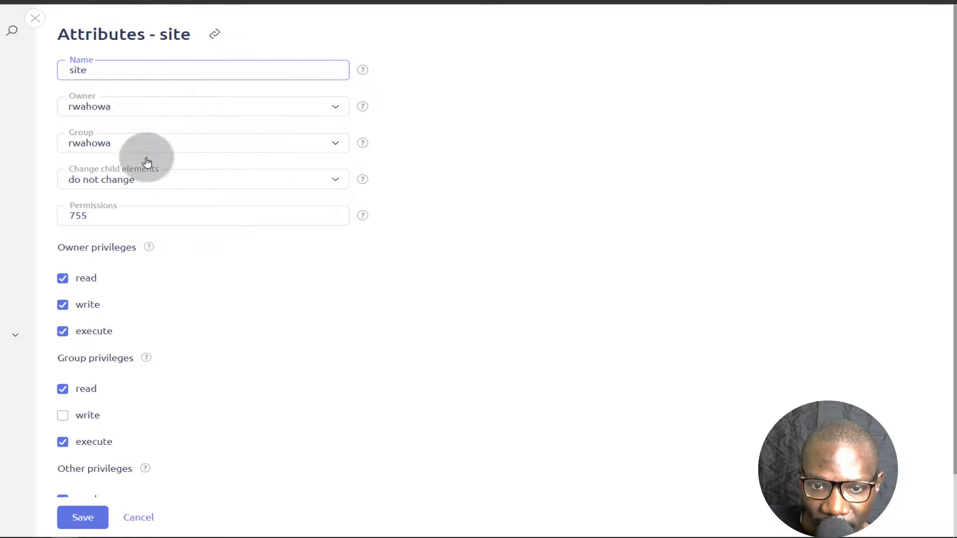
scroll(142, 240, "down", 2)
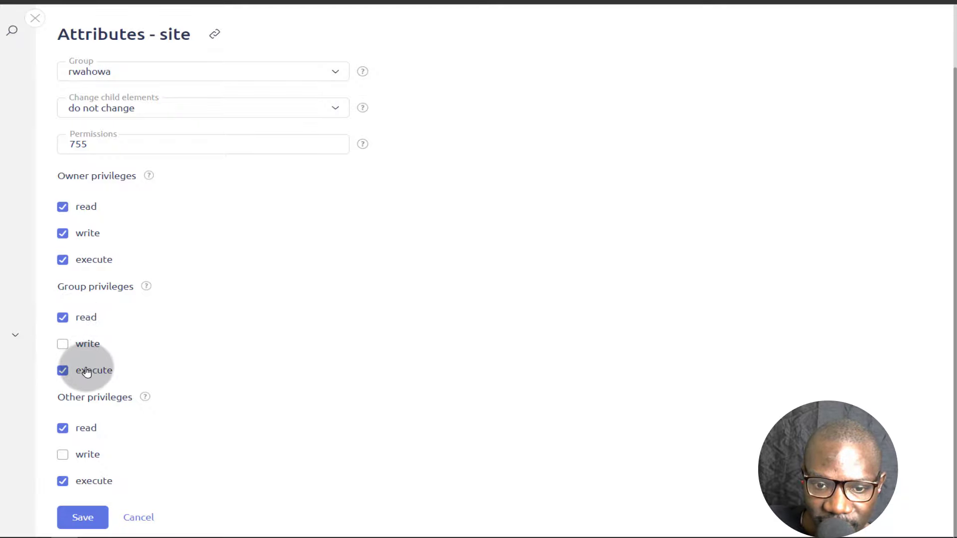
left_click(140, 525)
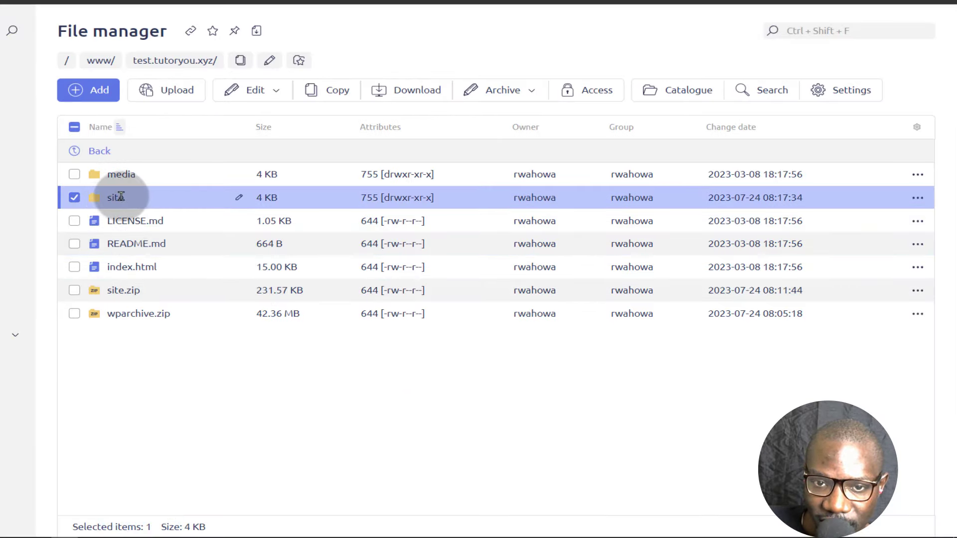
left_click(588, 91)
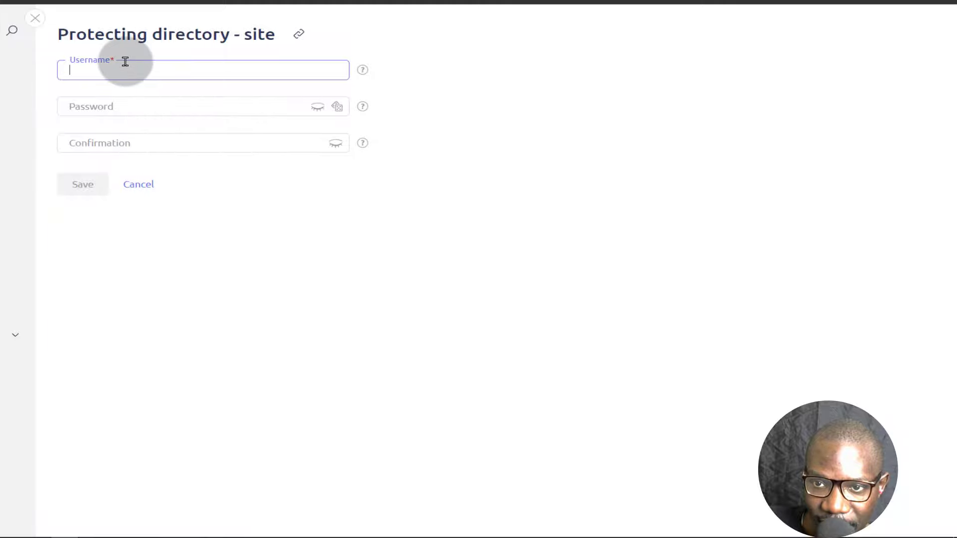
left_click(139, 185)
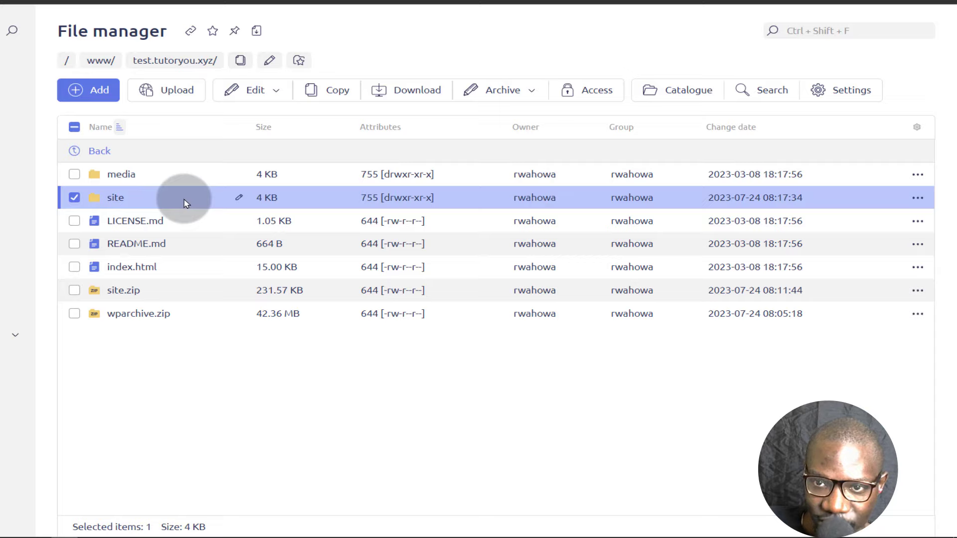
Delete the site folder from the test.tutoryou.xyz directory.
left_click(273, 90)
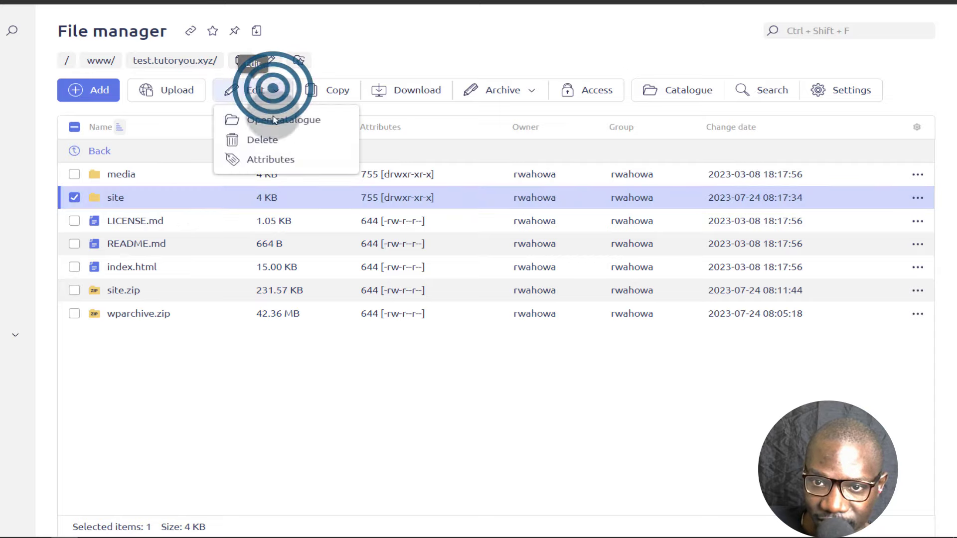
left_click(243, 145)
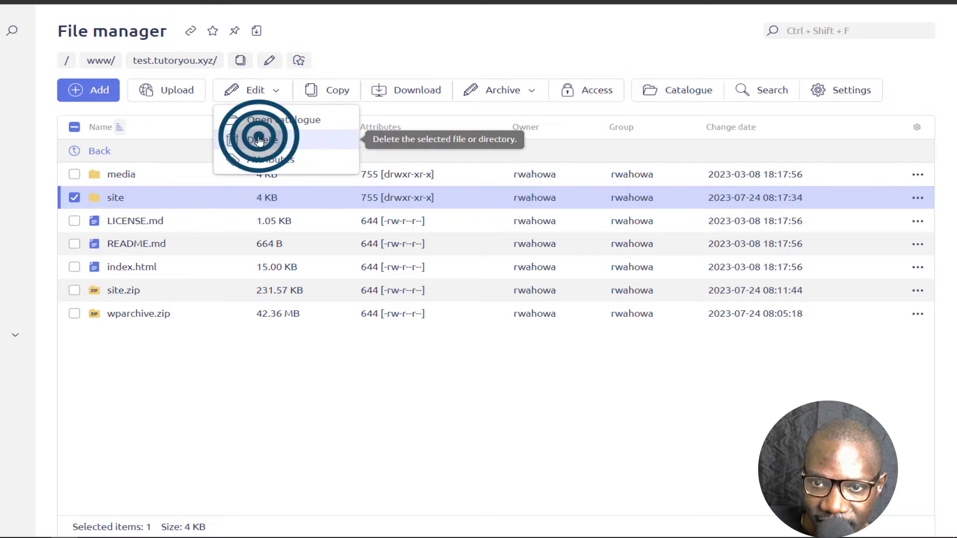
left_click(275, 279)
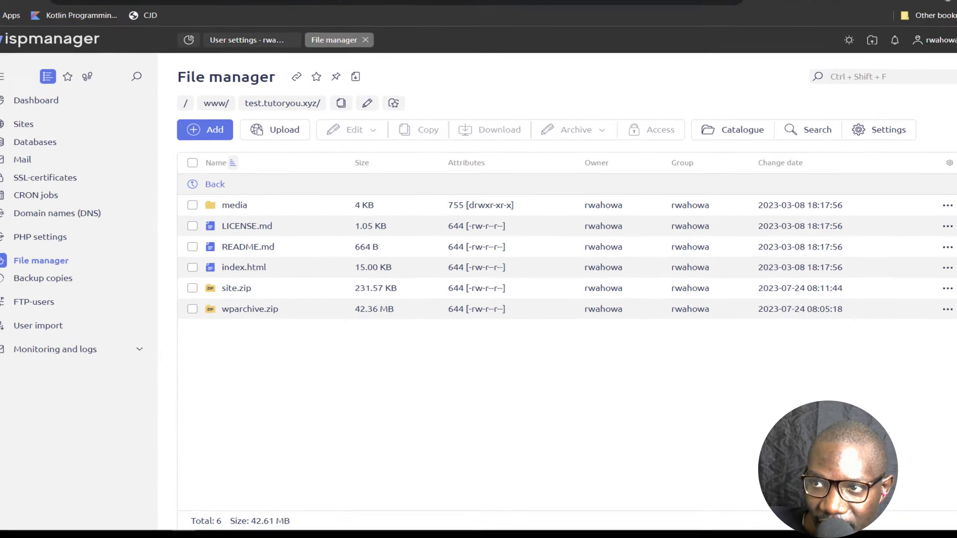
Look through the test.tutoryou.xyz page in its browser tab and return to the file manager.
left_click(741, 1)
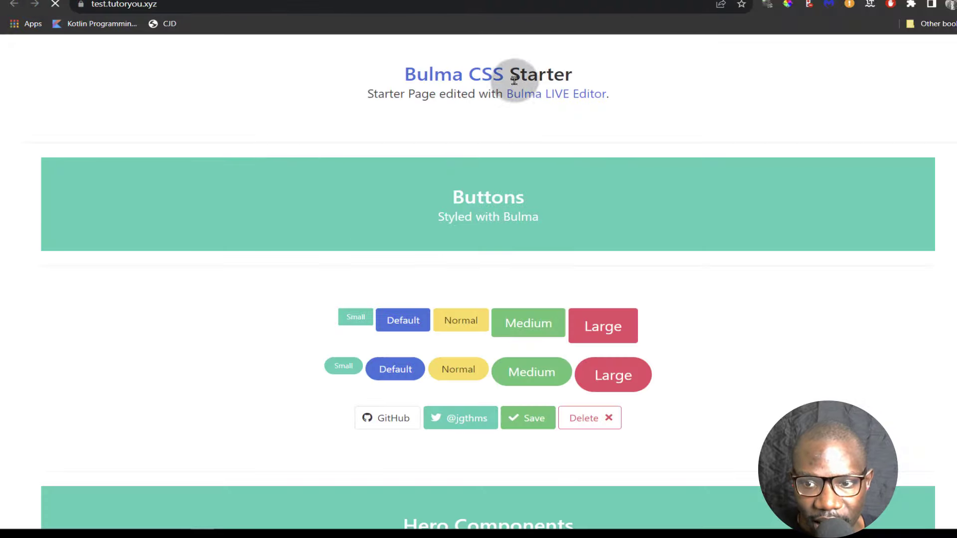
scroll(502, 171, "down", 15)
scroll(493, 166, "up", 15)
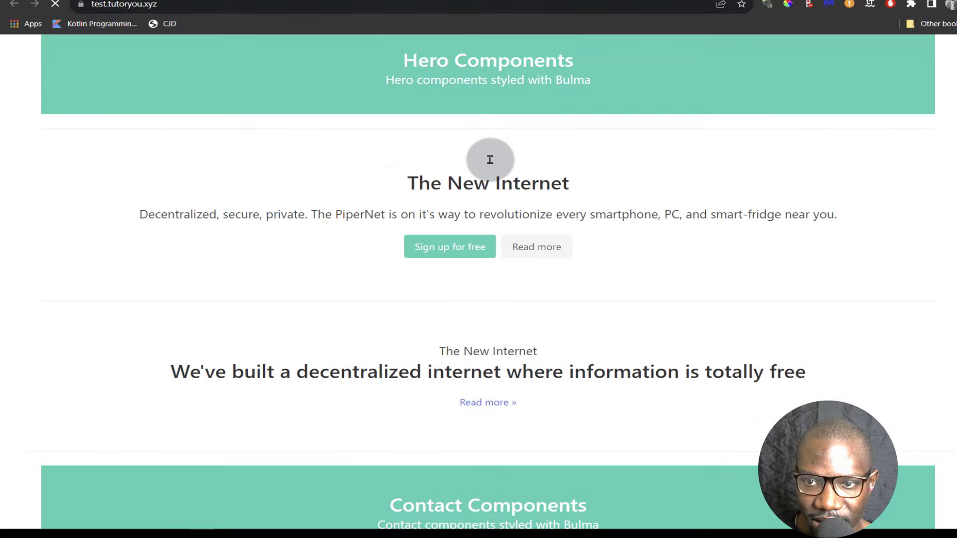
left_click(693, 0)
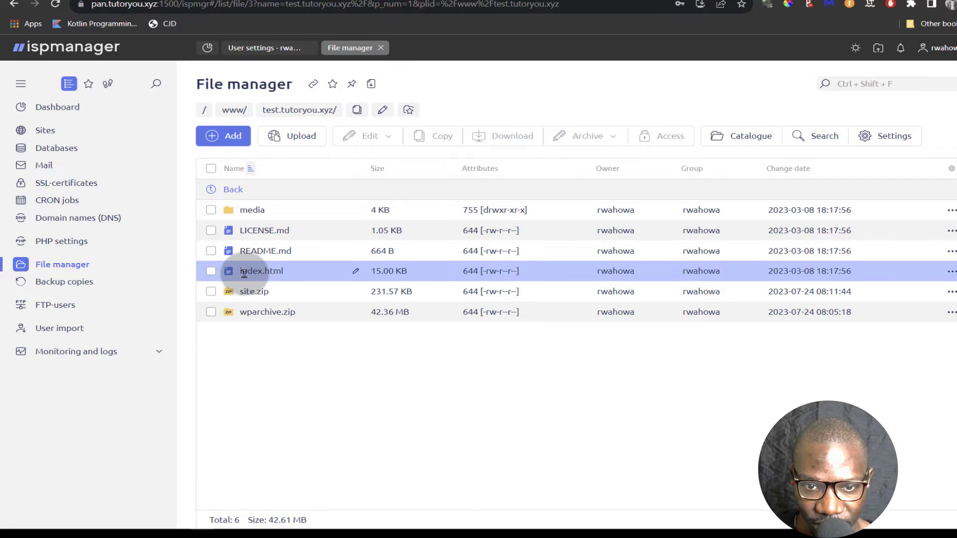
Open index.html in the file editor and look through its HTML code.
left_click(211, 271)
left_click(387, 138)
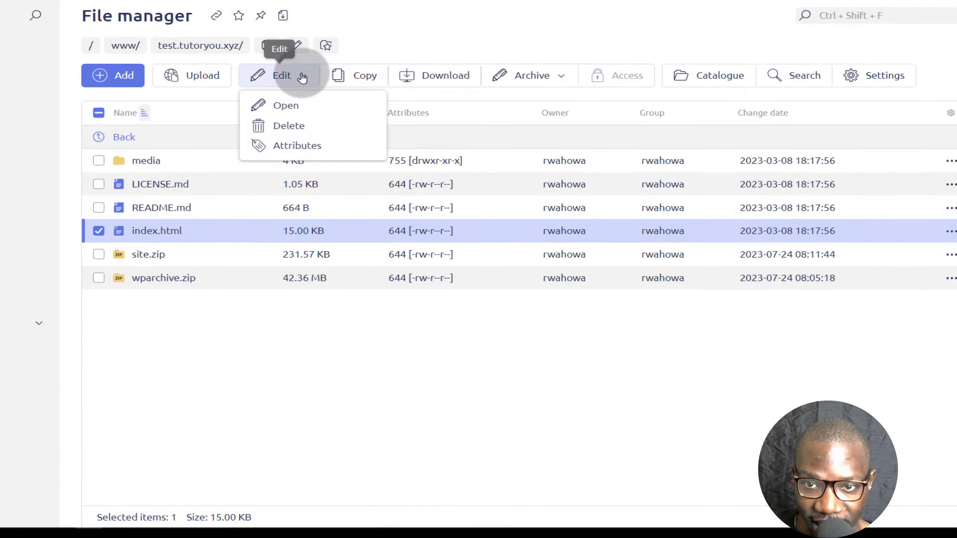
left_click(272, 105)
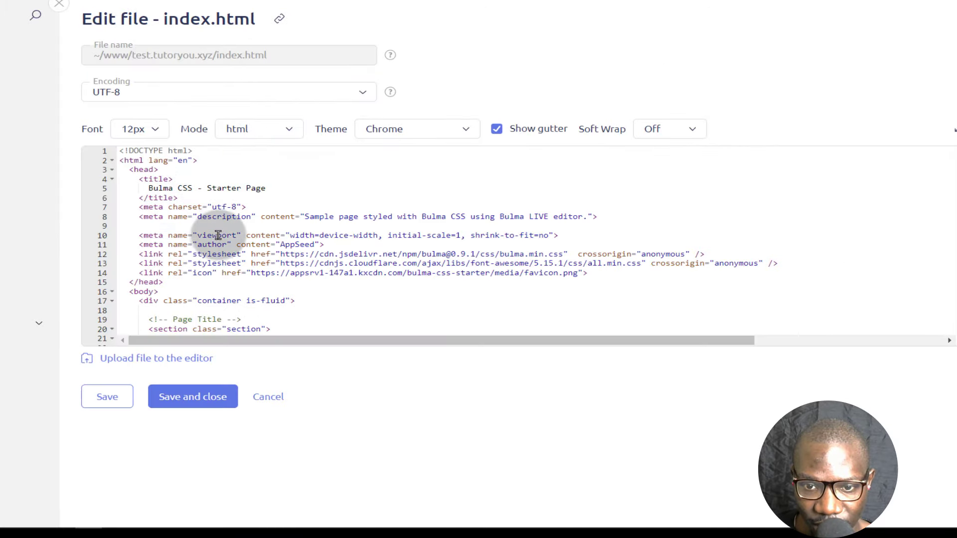
scroll(218, 235, "down", 20)
scroll(198, 247, "up", 14)
scroll(198, 248, "up", 16)
scroll(244, 272, "down", 2)
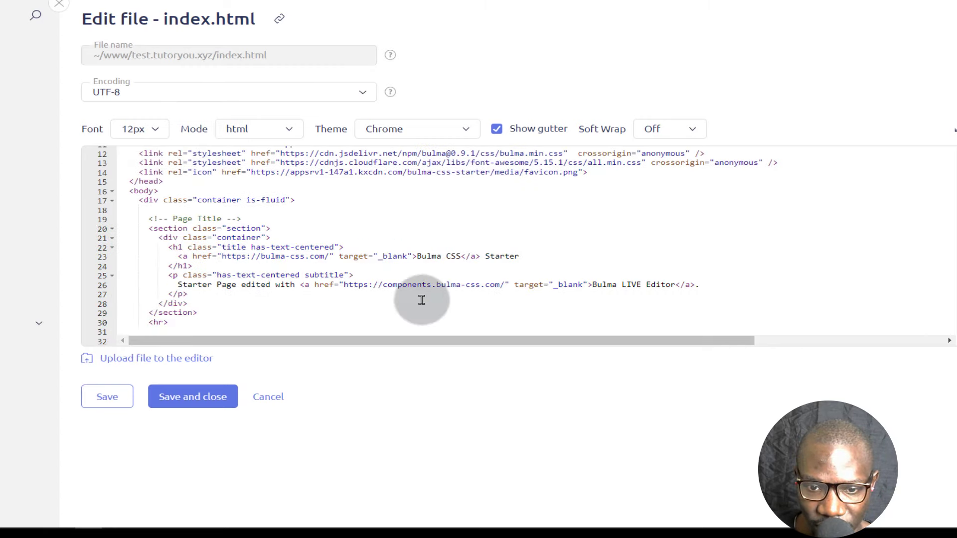
Load docker-compose.yaml from the local ispmanager files folder into the open index.html editor, replacing its content.
left_click(127, 359)
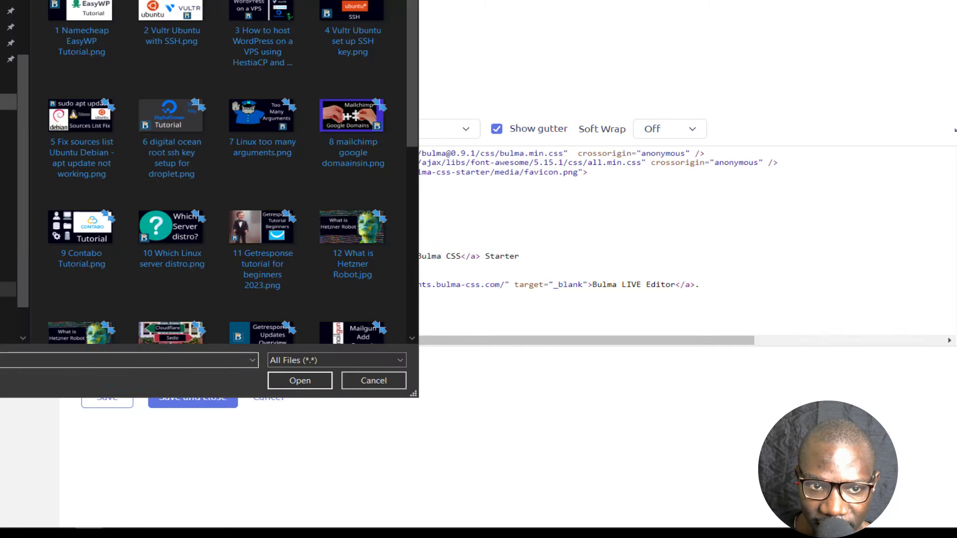
left_click(7, 176)
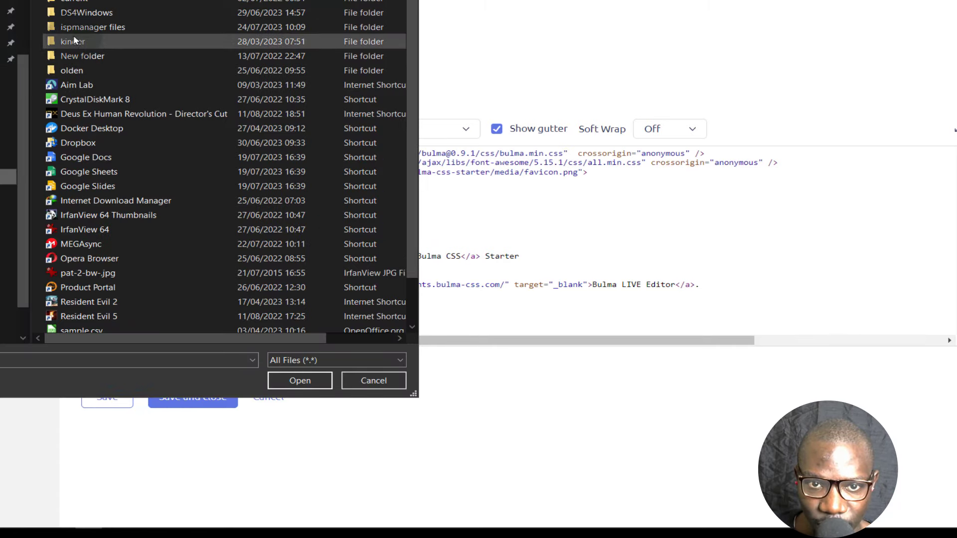
double_click(86, 1)
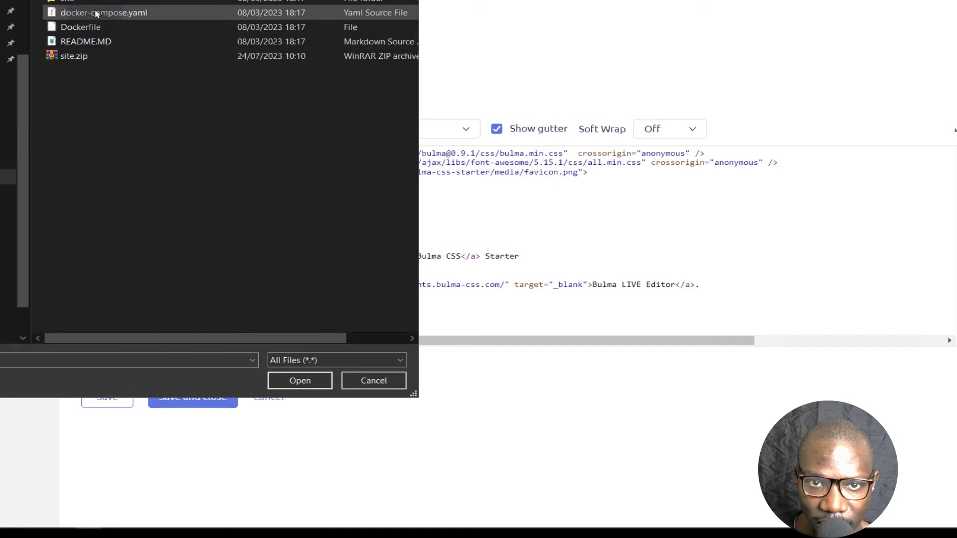
double_click(97, 12)
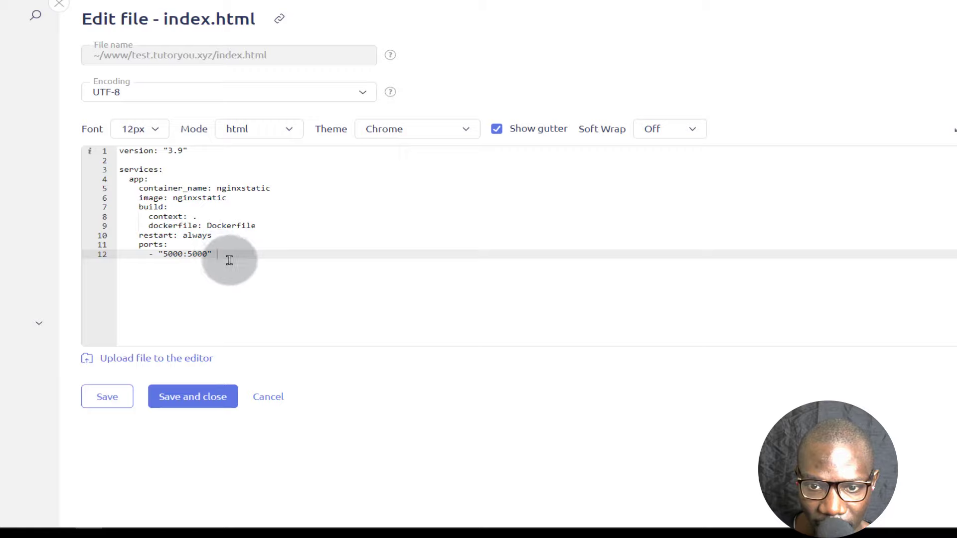
Change the port mapping on line 12 to "6000:6000", then save and close the file.
left_click(239, 251)
left_click(191, 254)
key("BackSpace")
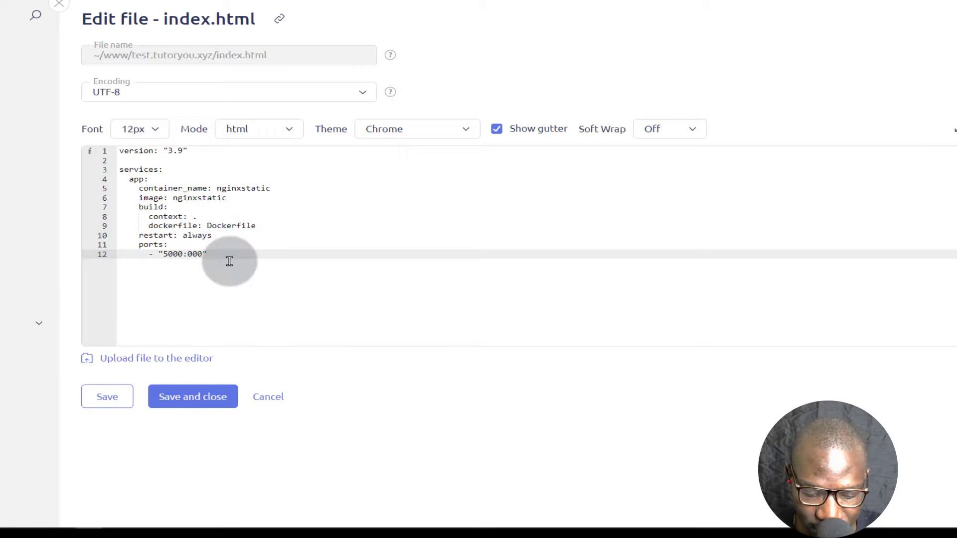
type("6")
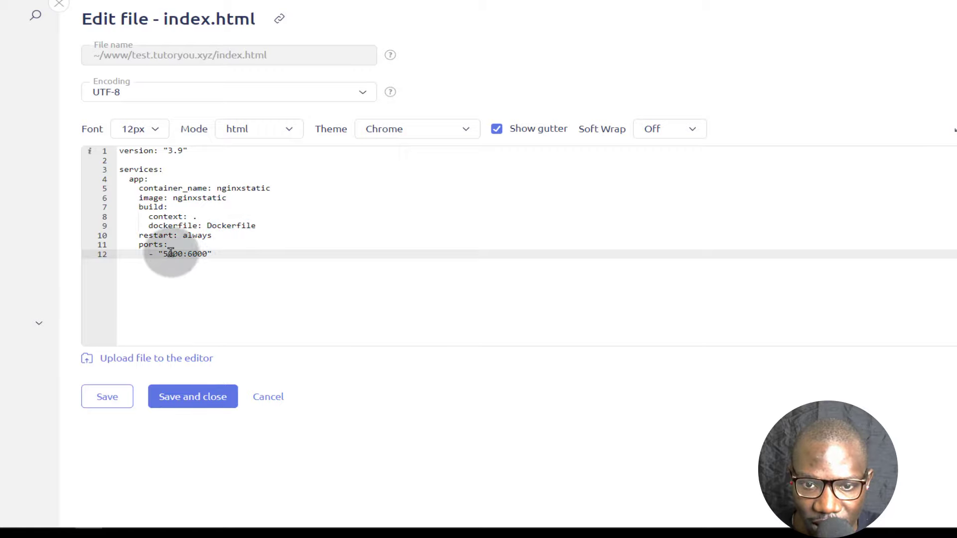
left_click(167, 253)
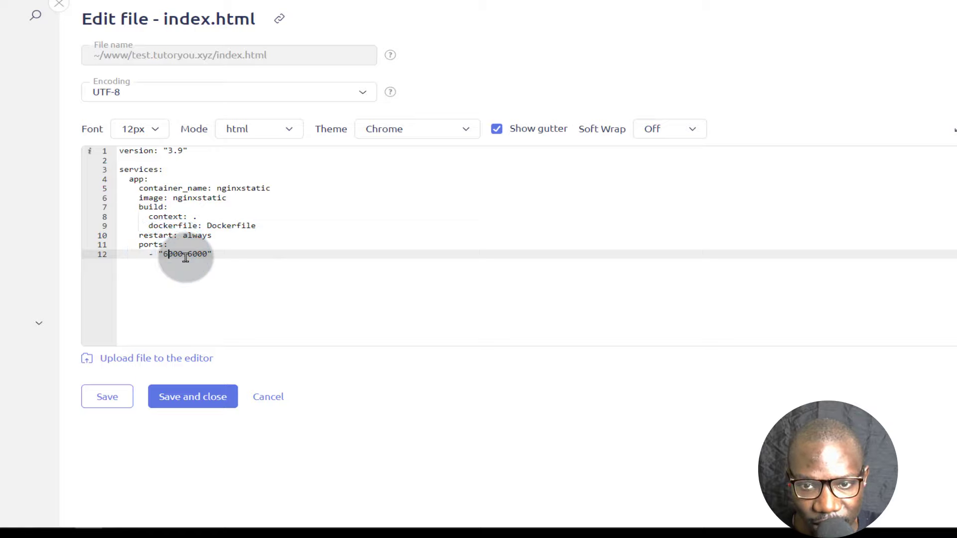
left_click(191, 401)
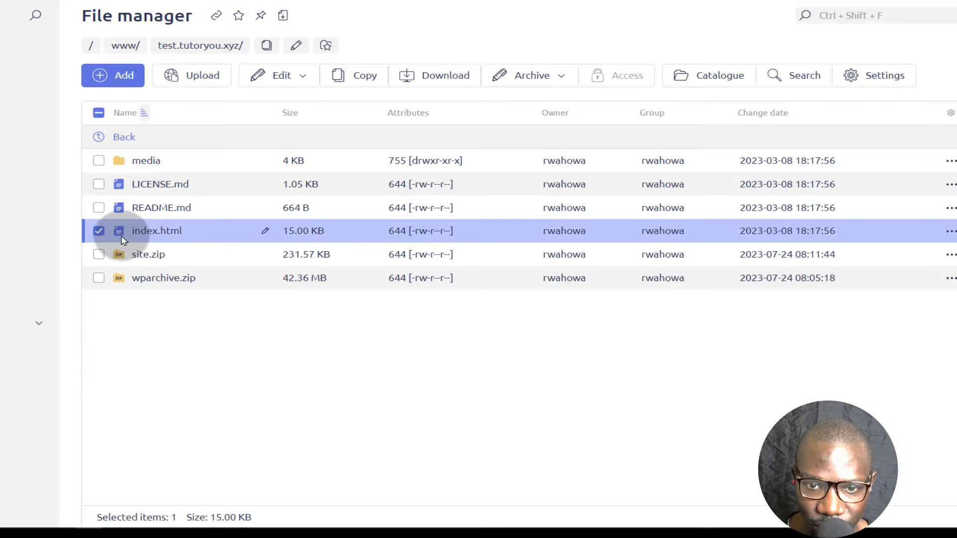
Reopen index.html for editing and set the editor's syntax mode to dockerfile.
left_click(280, 76)
left_click(283, 105)
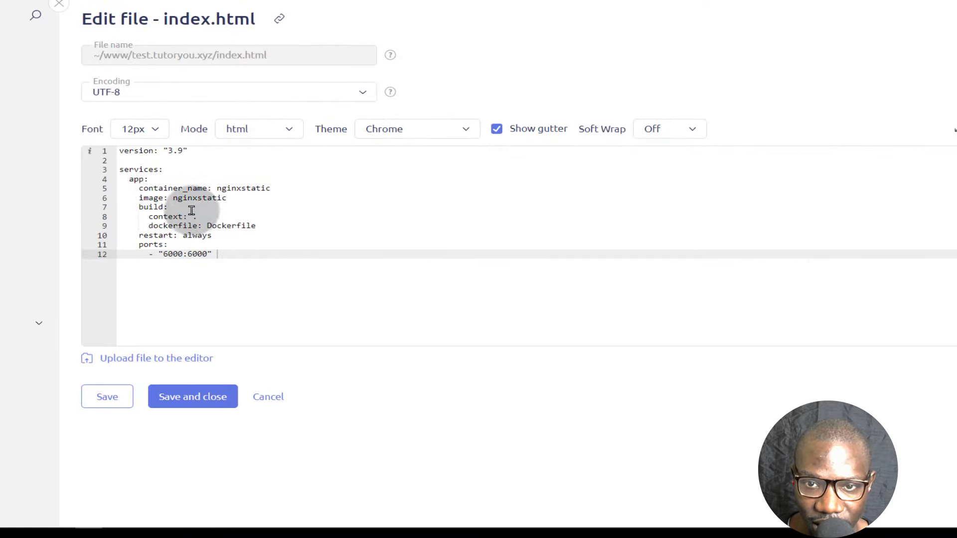
left_click(283, 130)
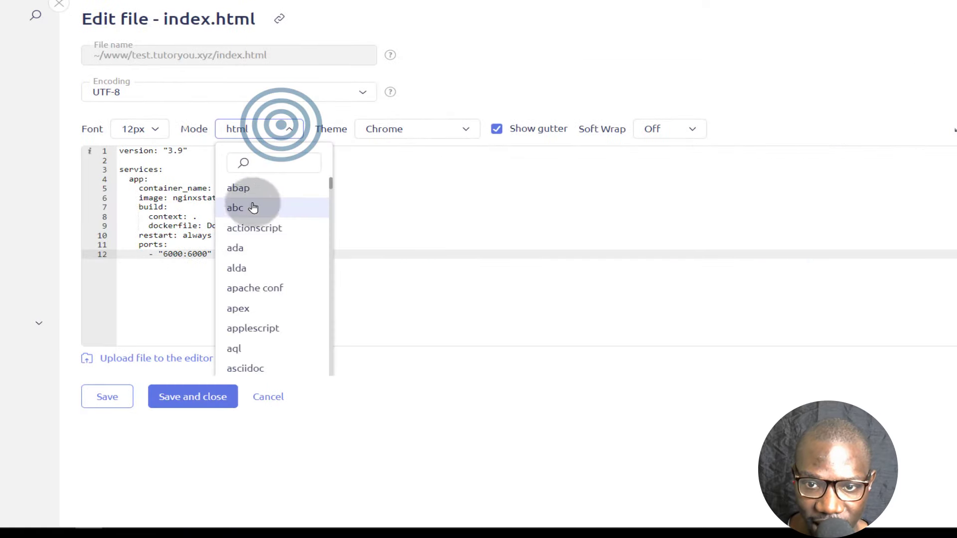
scroll(270, 279, "down", 6)
left_click(249, 314)
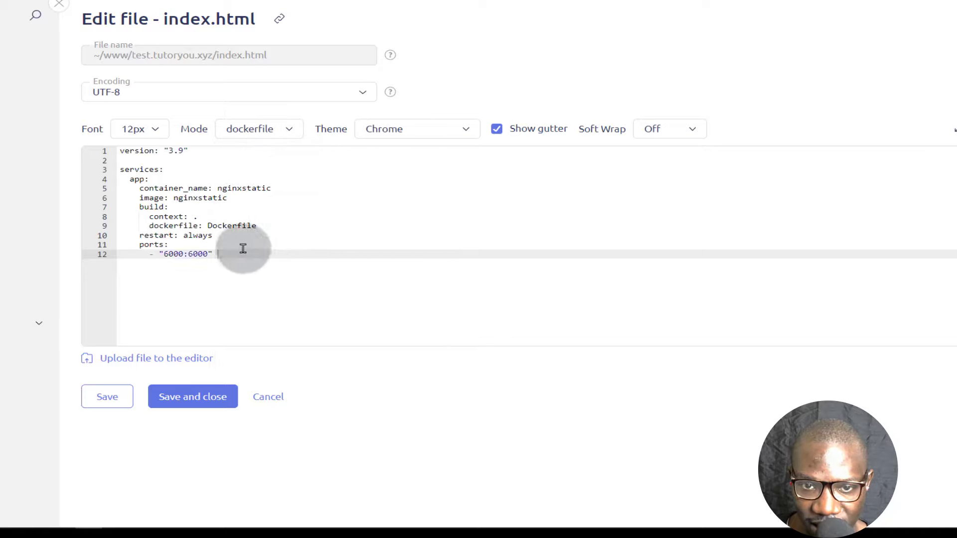
left_click(239, 257)
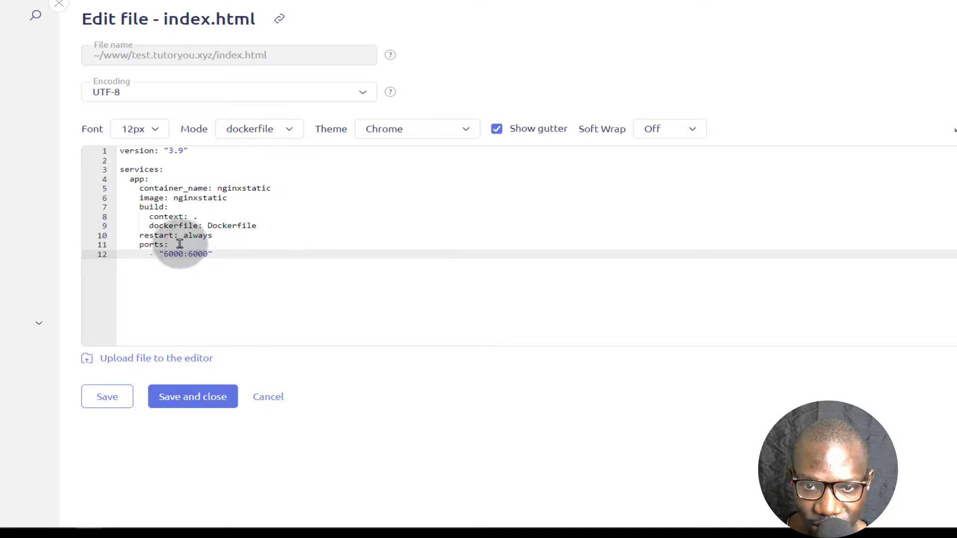
Try the Dawn theme in the code editor, then set the theme to Dracula.
left_click(466, 131)
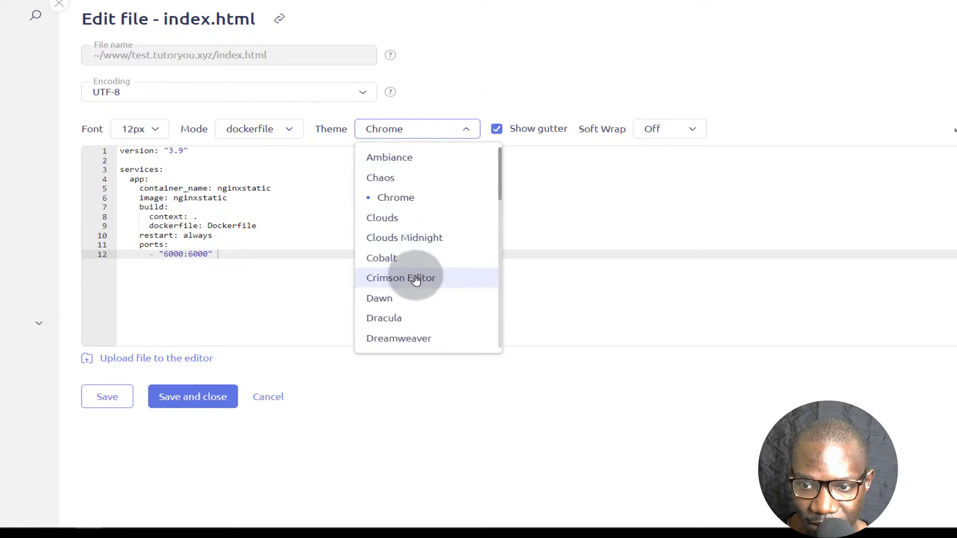
left_click(388, 298)
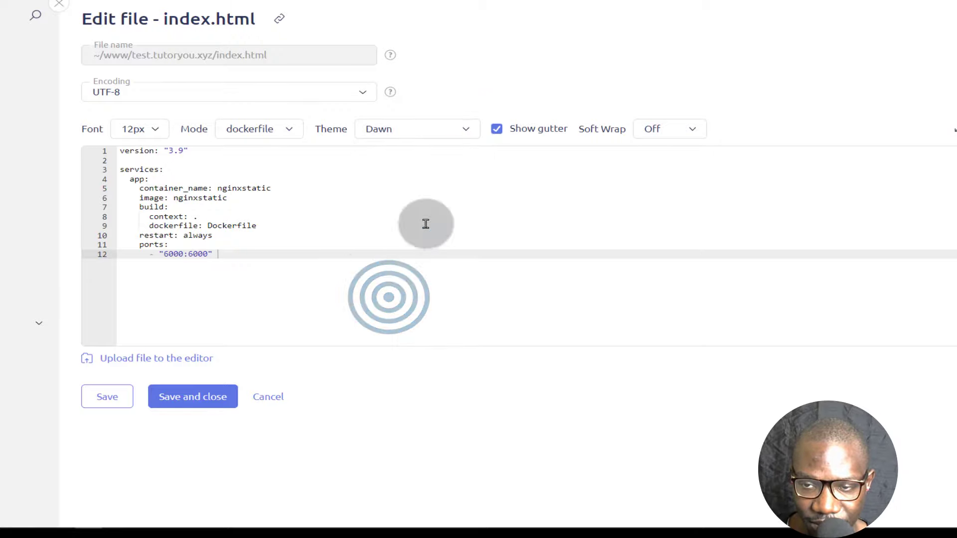
left_click(459, 129)
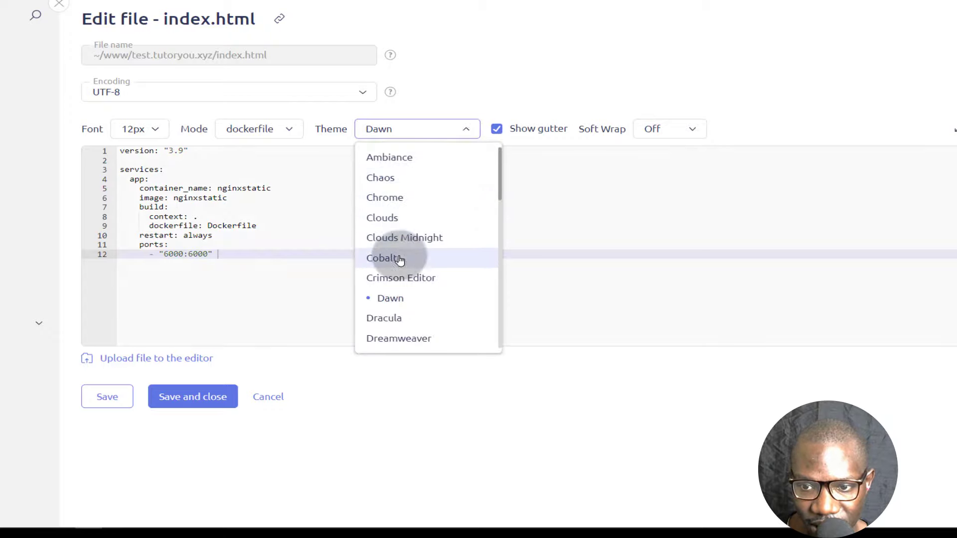
scroll(396, 279, "down", 2)
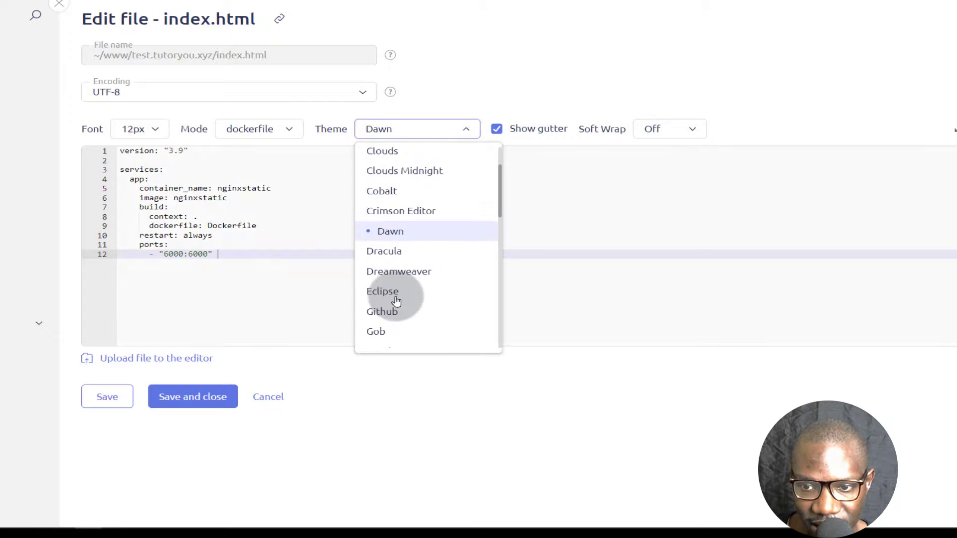
left_click(388, 254)
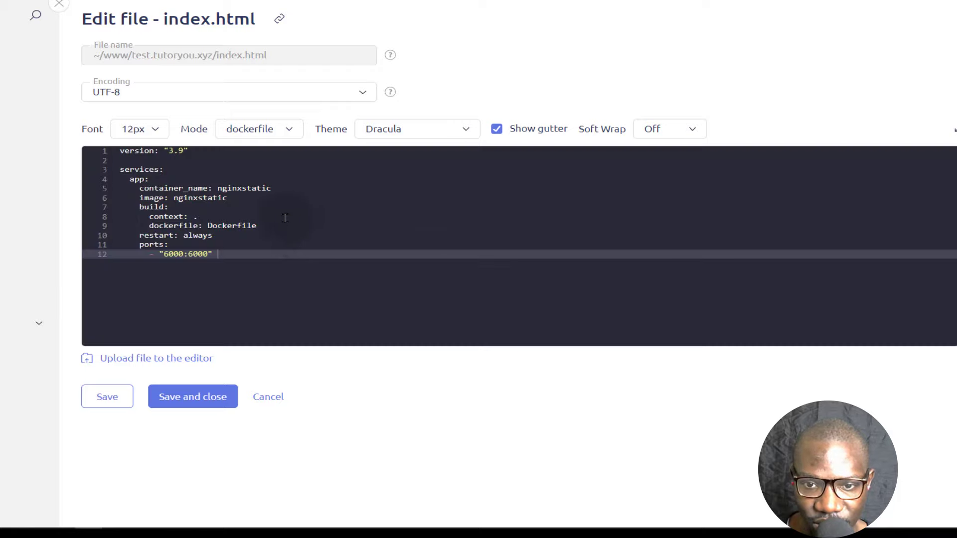
left_click(573, 198)
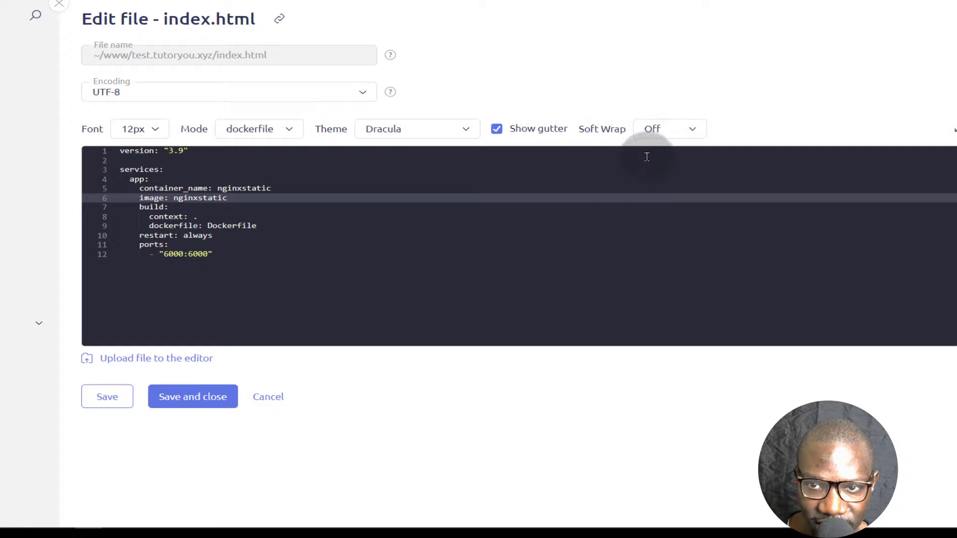
Review the available file encodings without changing the selection, and close the index.html editor.
left_click(215, 94)
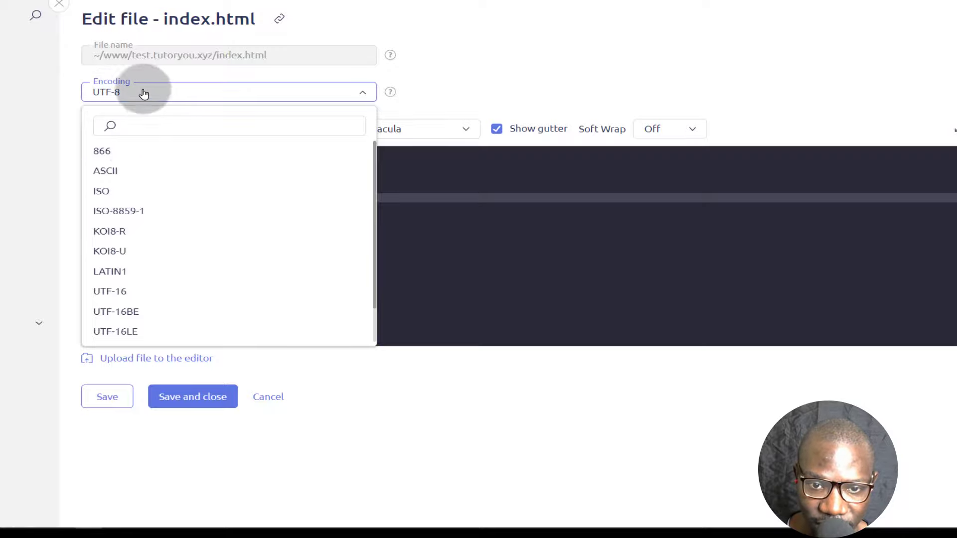
scroll(158, 299, "down", 1)
left_click(453, 59)
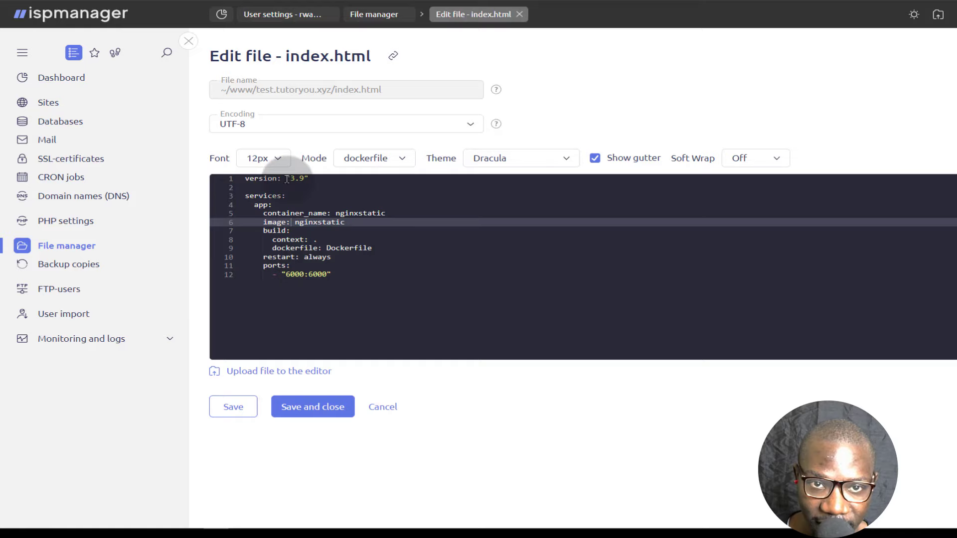
left_click(189, 41)
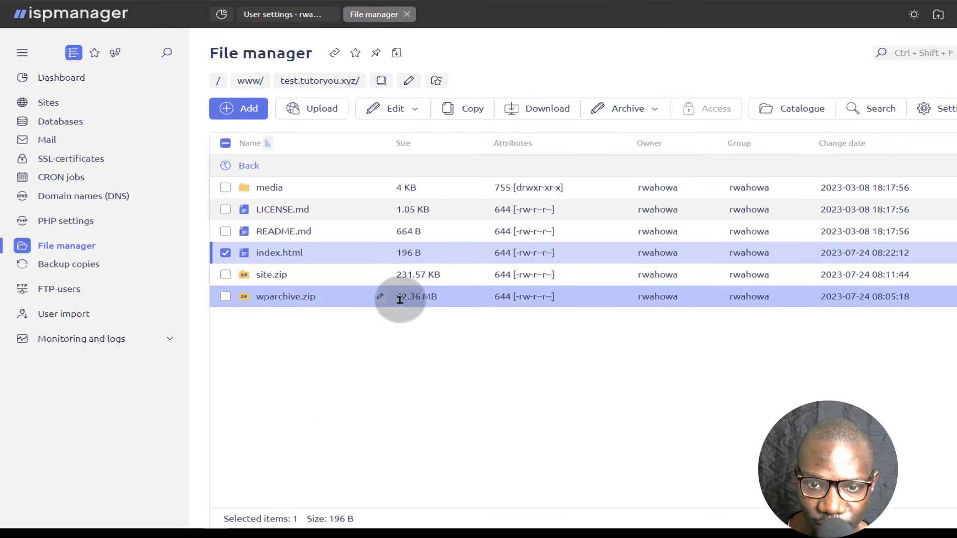